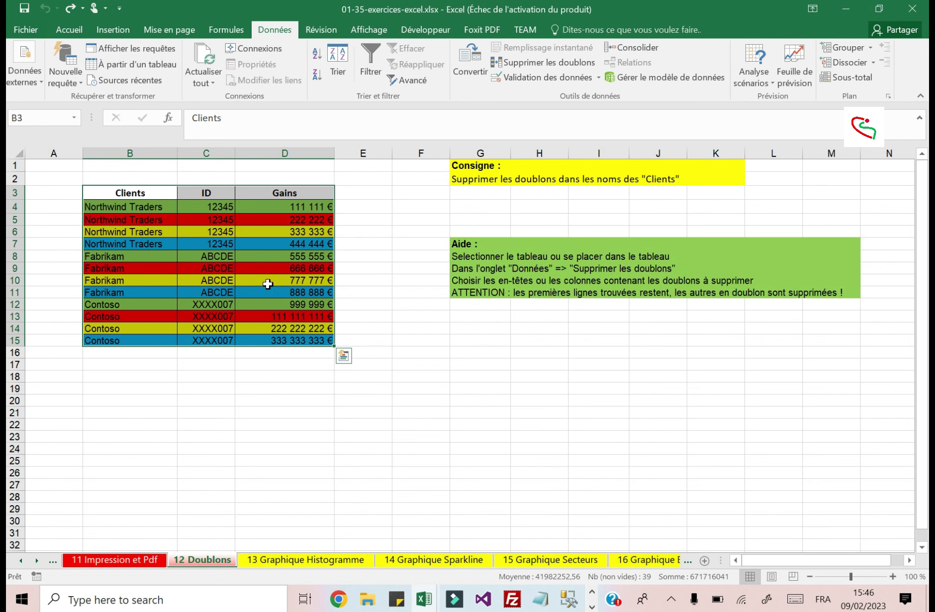
Examine the table's Clients, ID and Gains columns for repeated client entries.
click(271, 281)
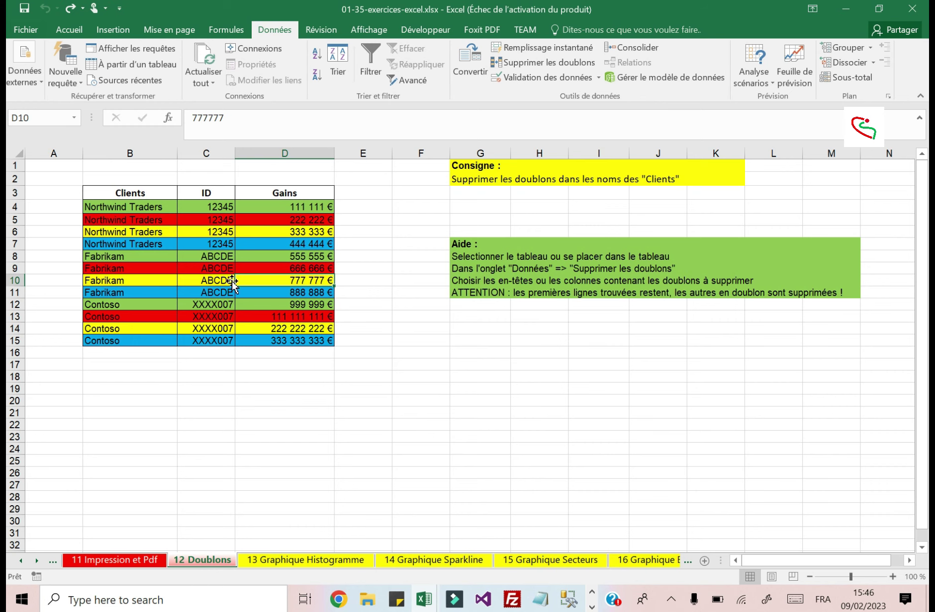
click(219, 253)
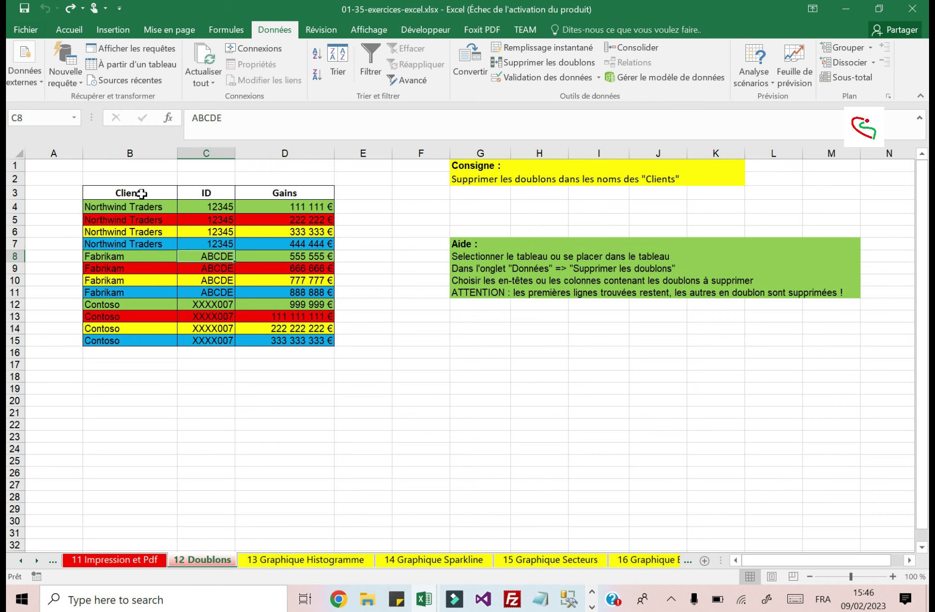
drag(141, 193, 250, 314)
click(251, 315)
click(151, 233)
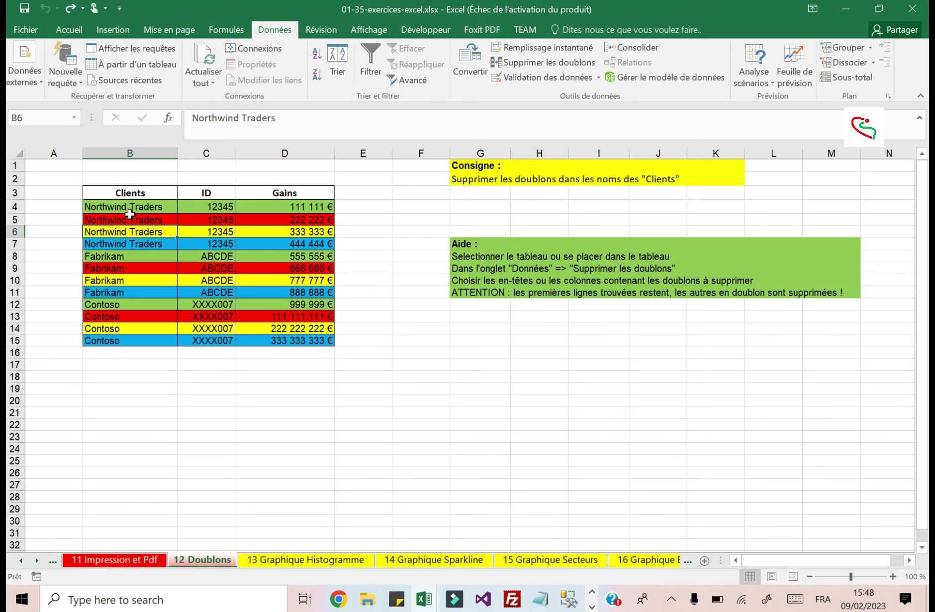
click(130, 192)
drag(132, 208, 145, 244)
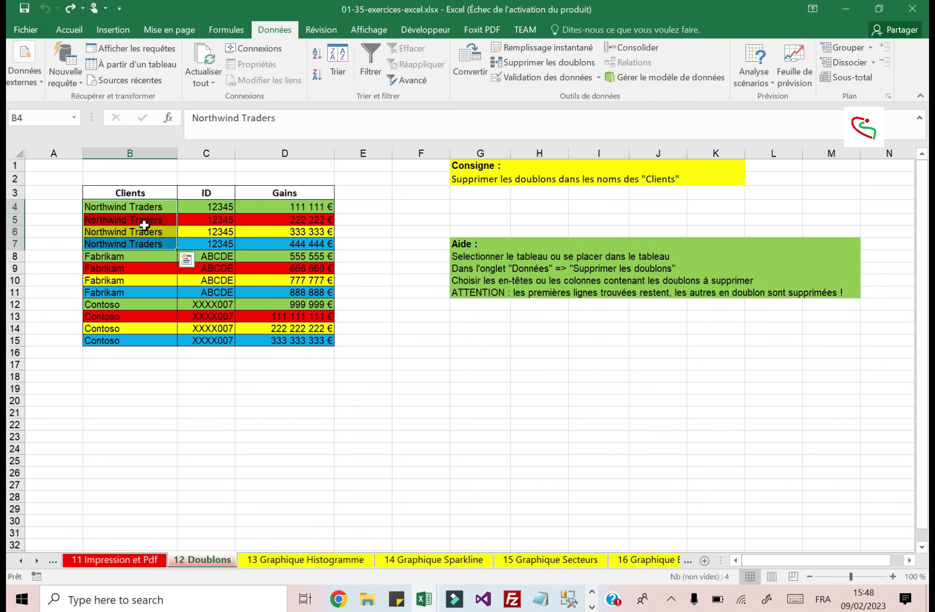
click(135, 207)
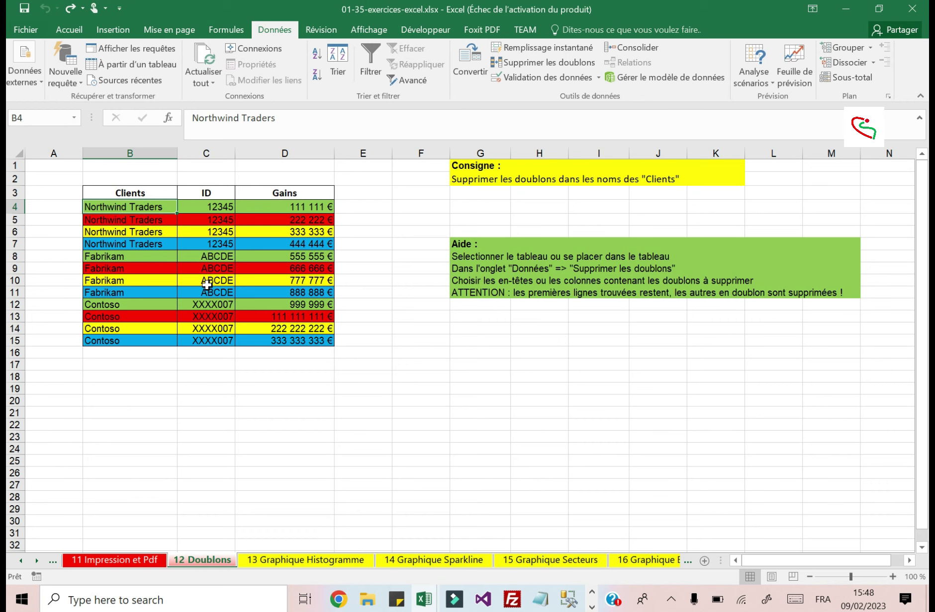
click(167, 243)
click(214, 232)
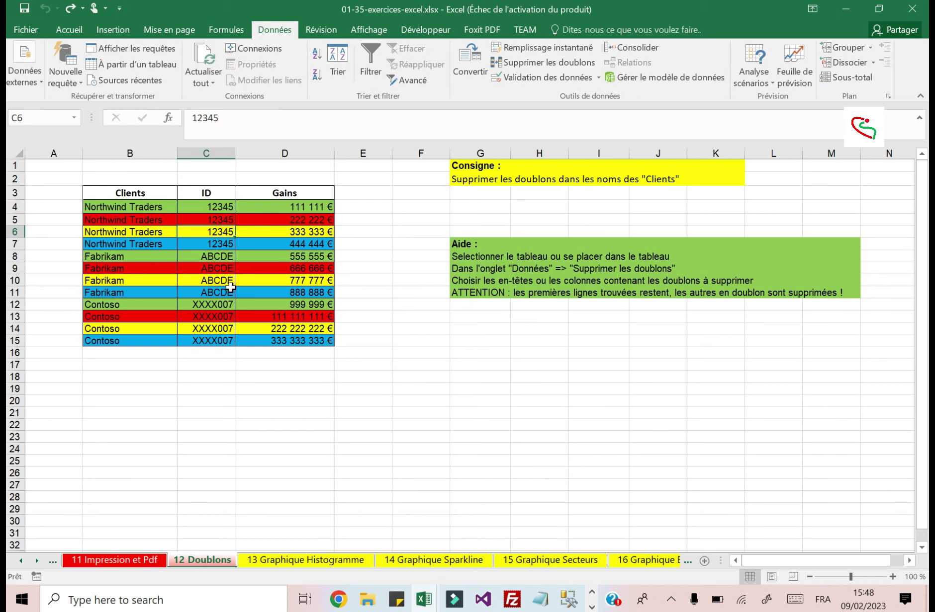
Remove duplicate rows from the table, comparing only the Clients column and treating the first row as headers.
click(293, 234)
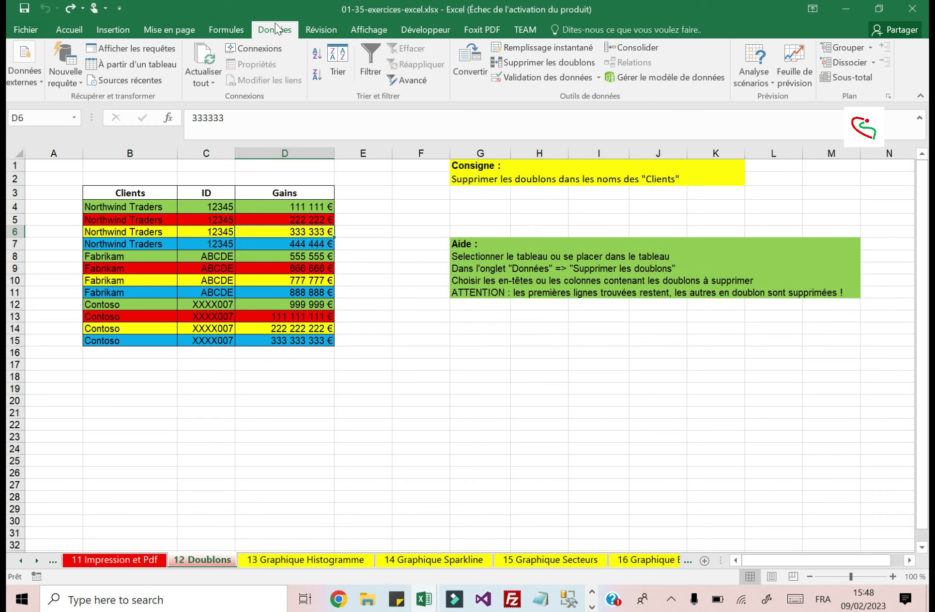
click(541, 68)
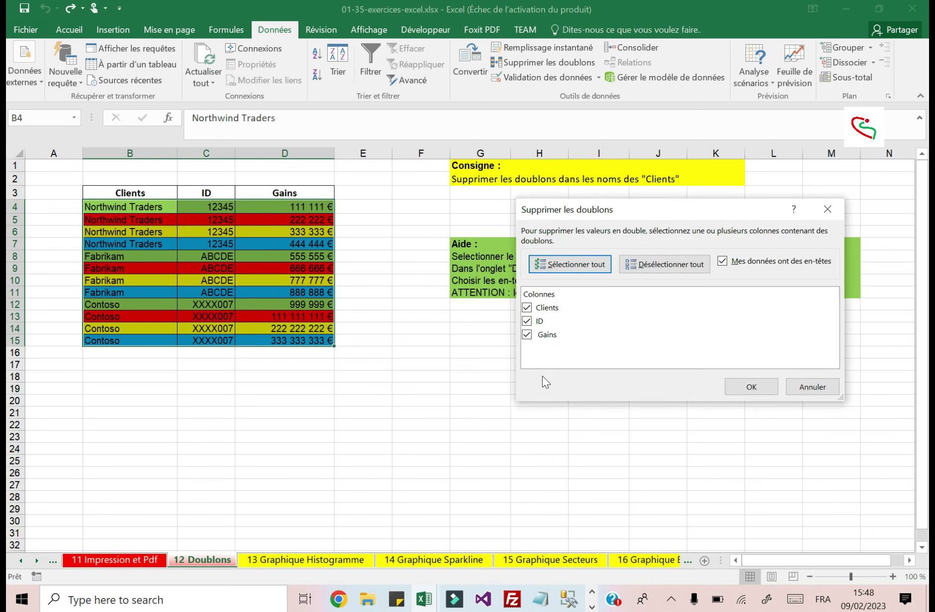
click(527, 336)
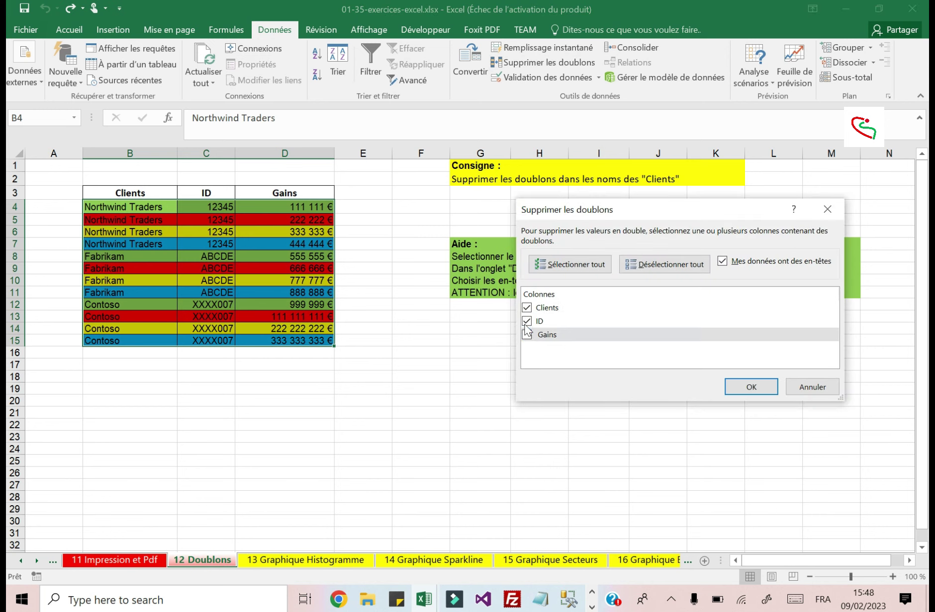
click(527, 322)
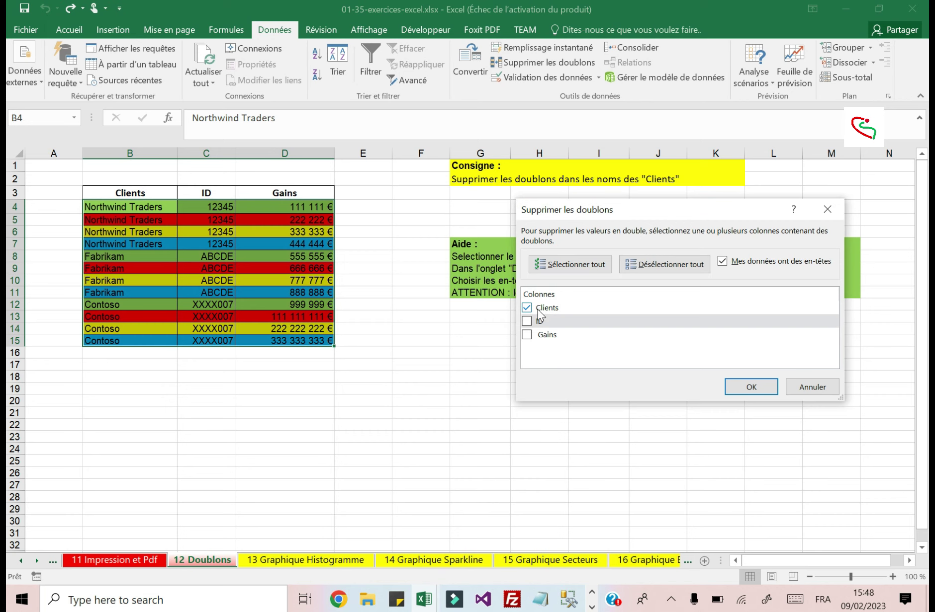
click(527, 307)
click(528, 335)
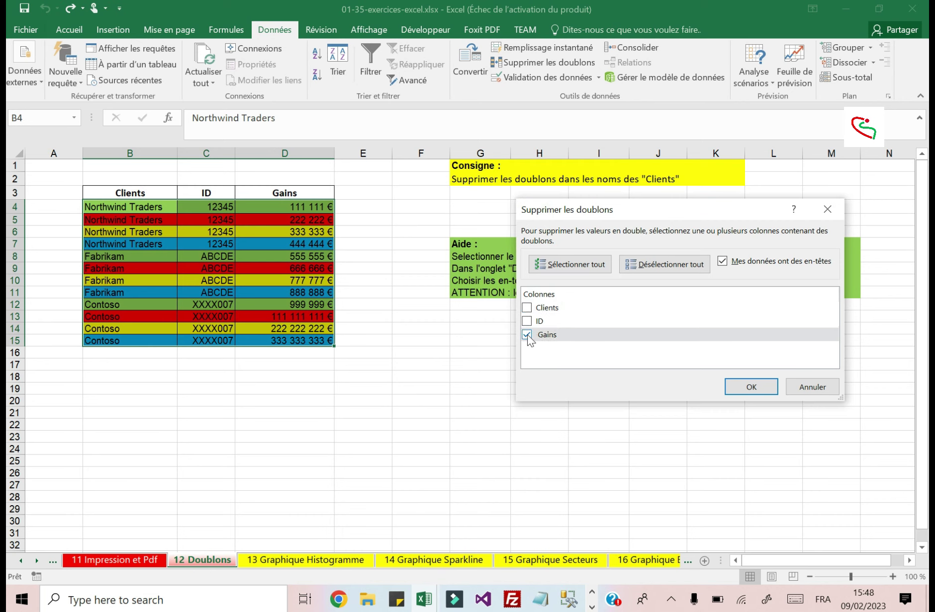
click(527, 308)
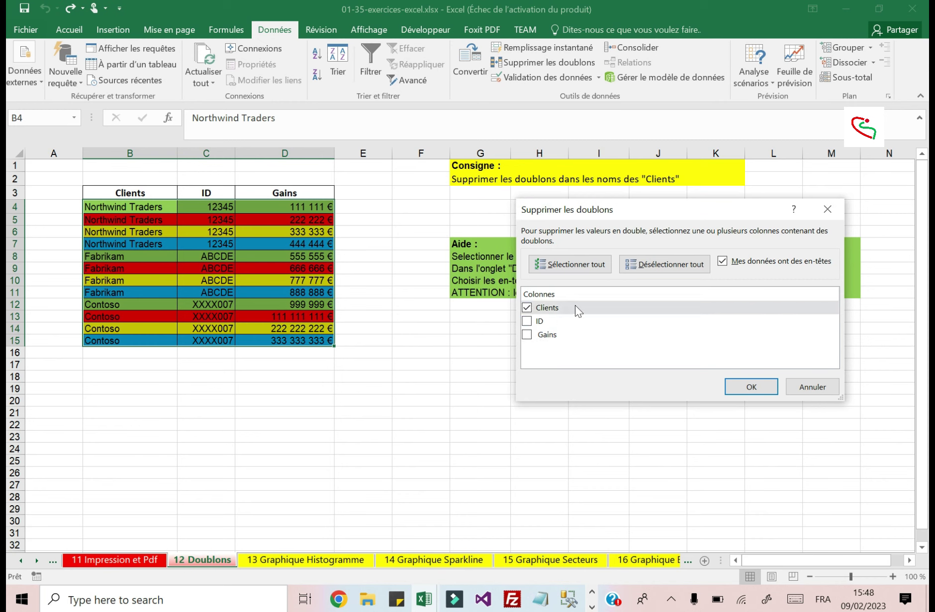
click(750, 387)
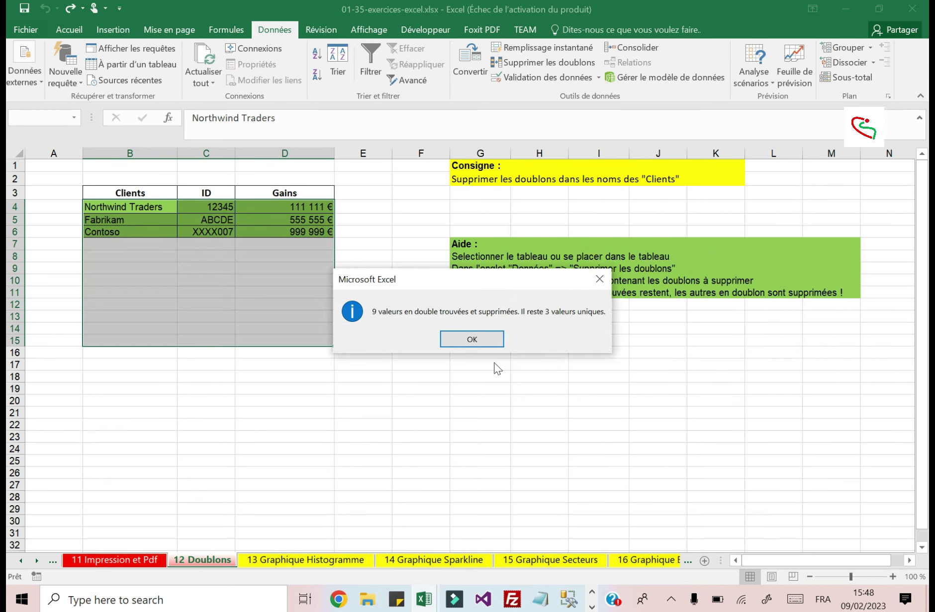
click(473, 341)
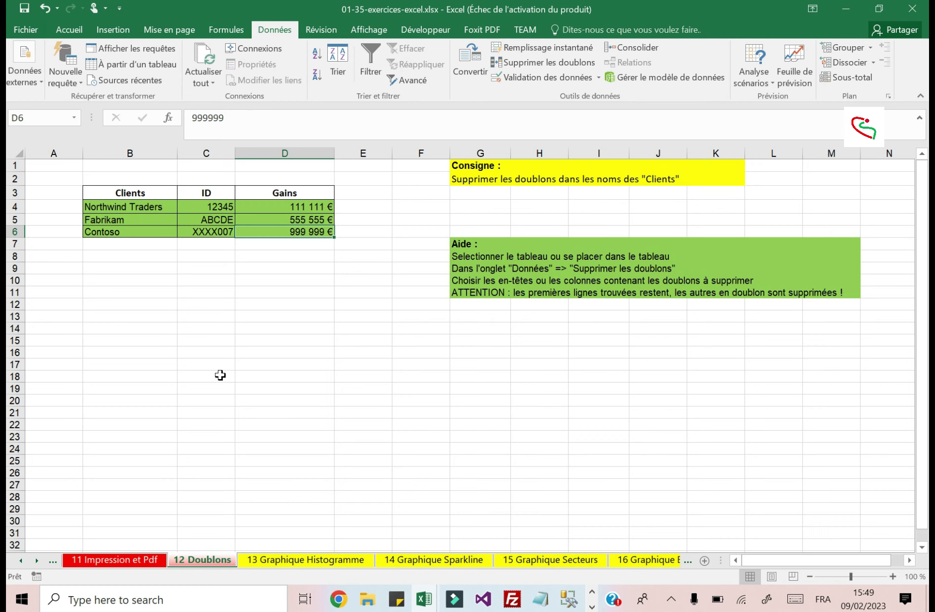
Insert a new blank worksheet before the "12 Doublons" sheet.
right_click(212, 560)
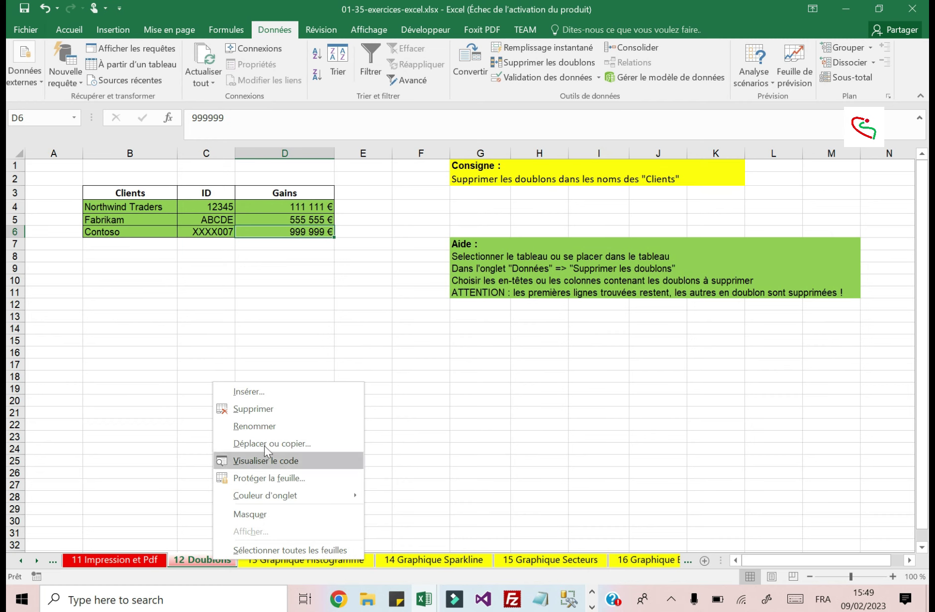
click(266, 393)
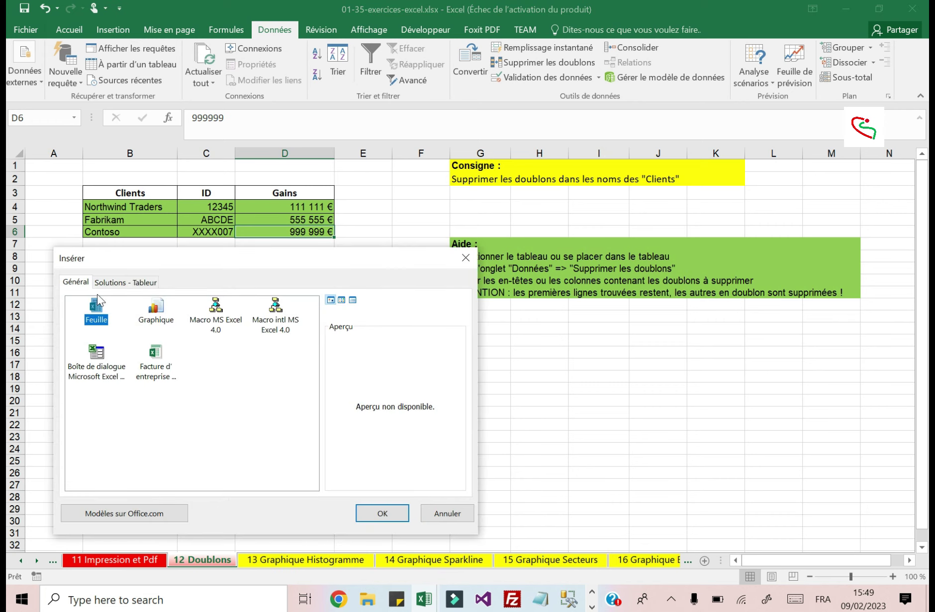
click(370, 513)
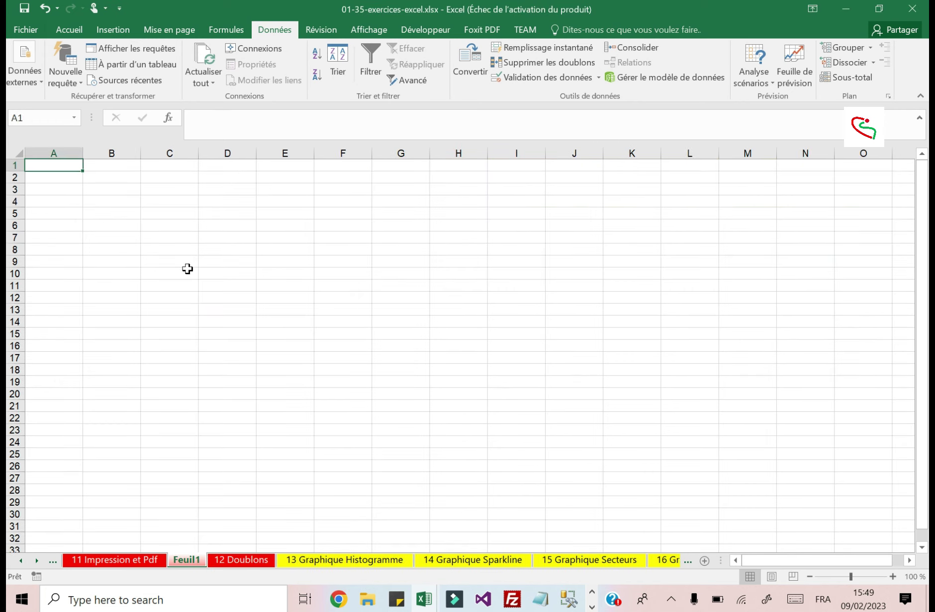
Enter the title "Budget Session de Formation" in cell C3 of the new sheet.
click(175, 246)
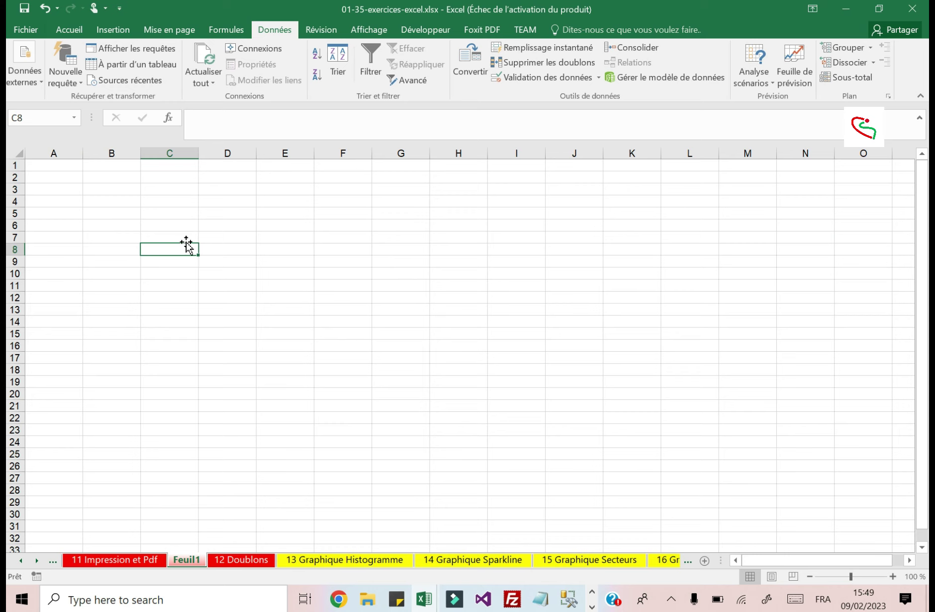
click(172, 225)
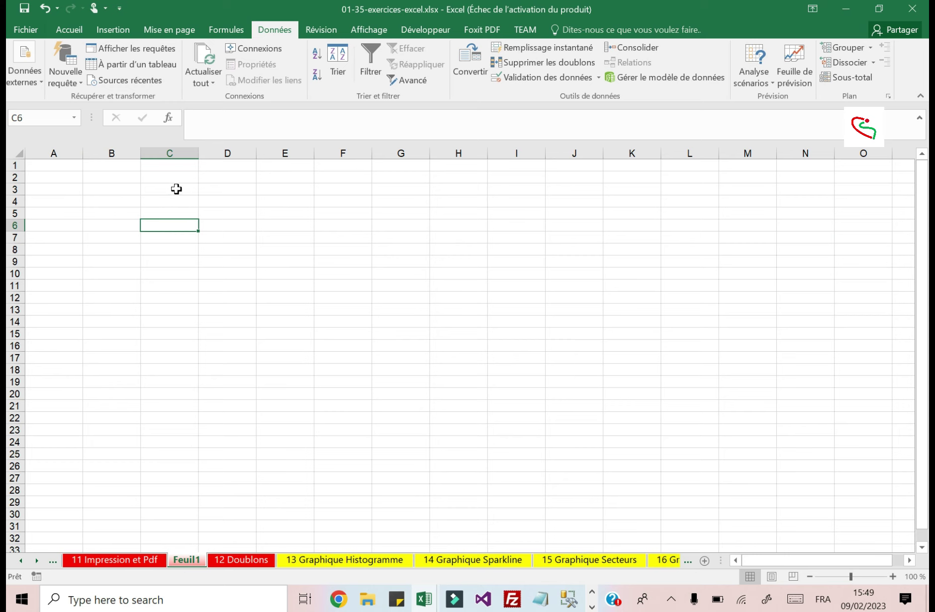
drag(178, 189, 452, 188)
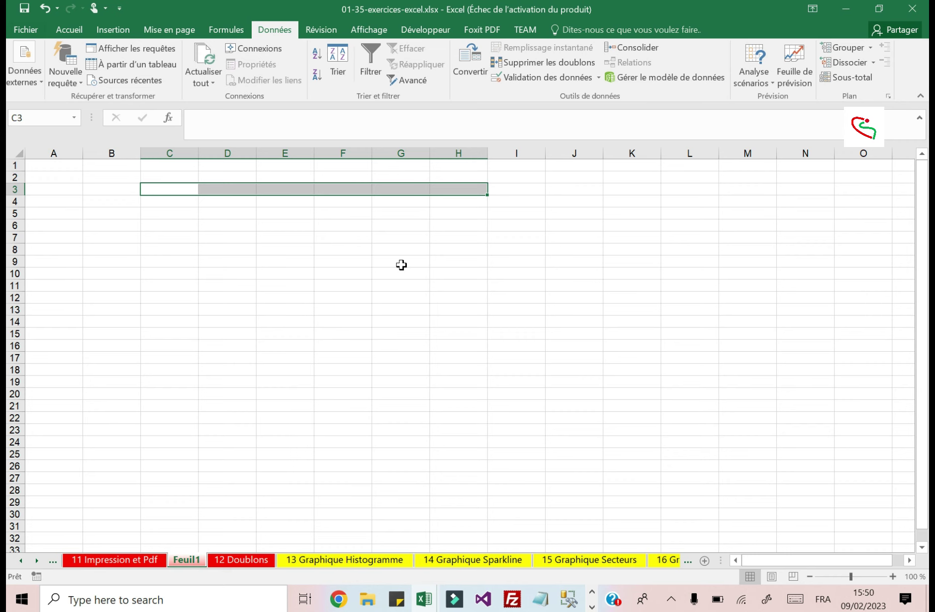
text(B)
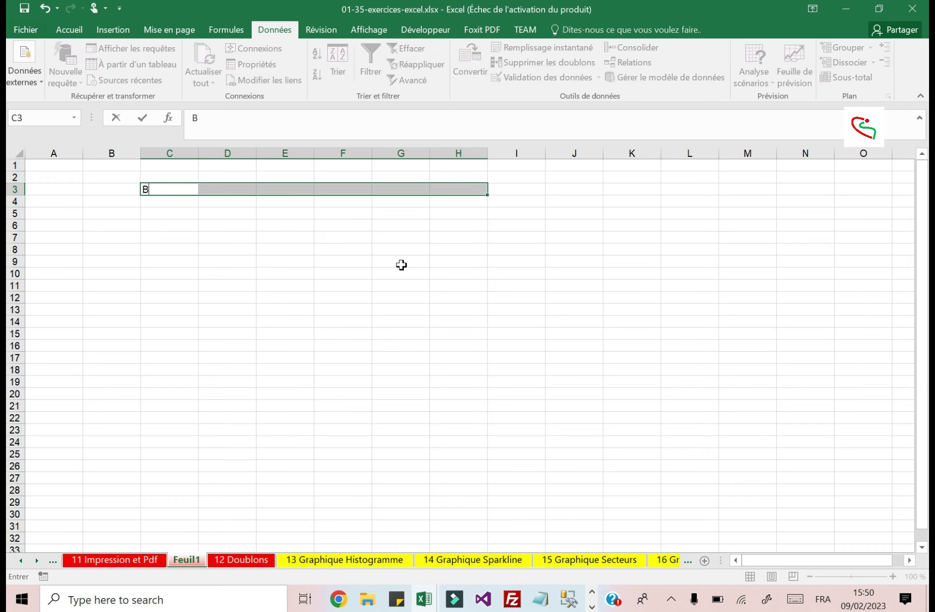
text(udget Session de Fo)
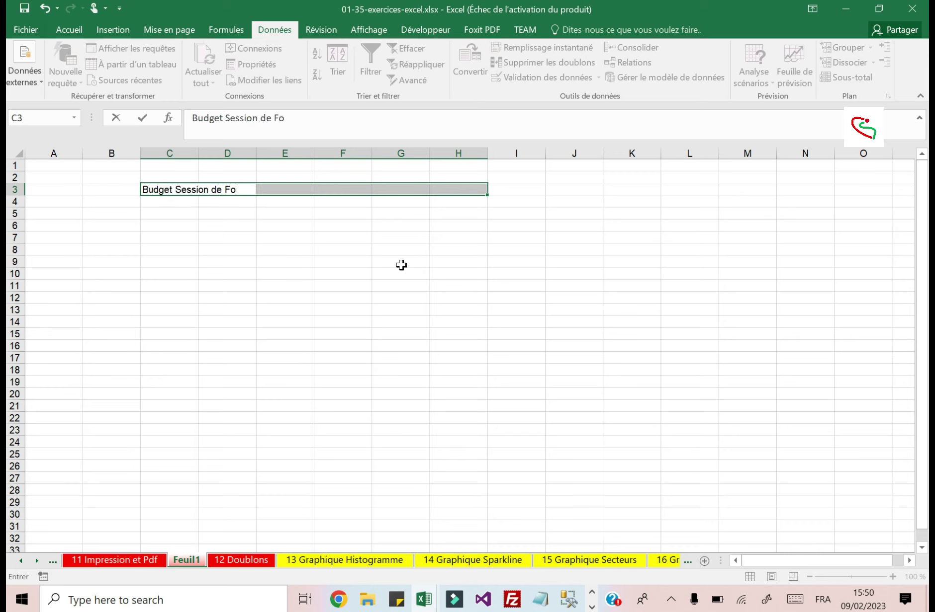
text(rmation)
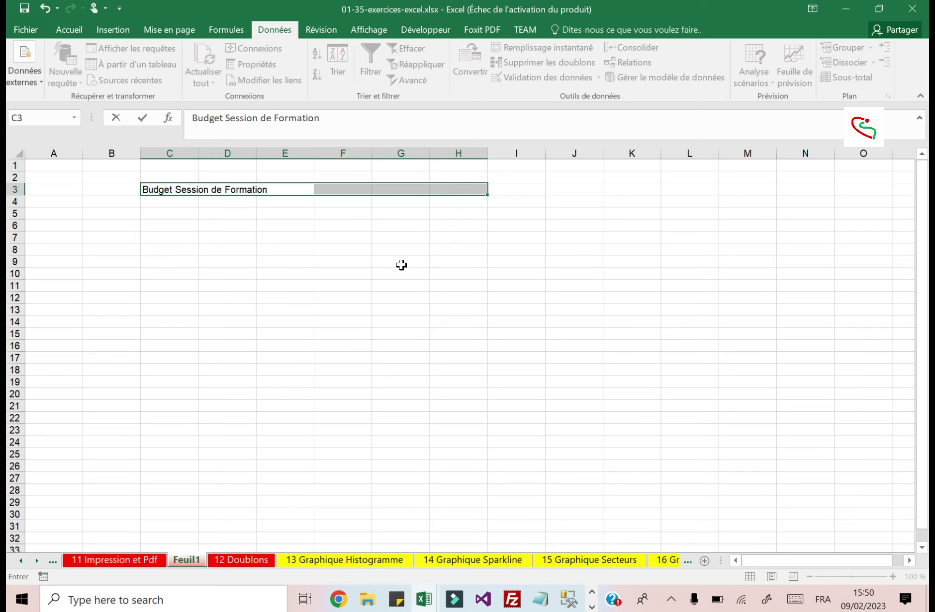
click(401, 265)
Merge and centre the title across cells C3:H3.
drag(183, 192, 485, 194)
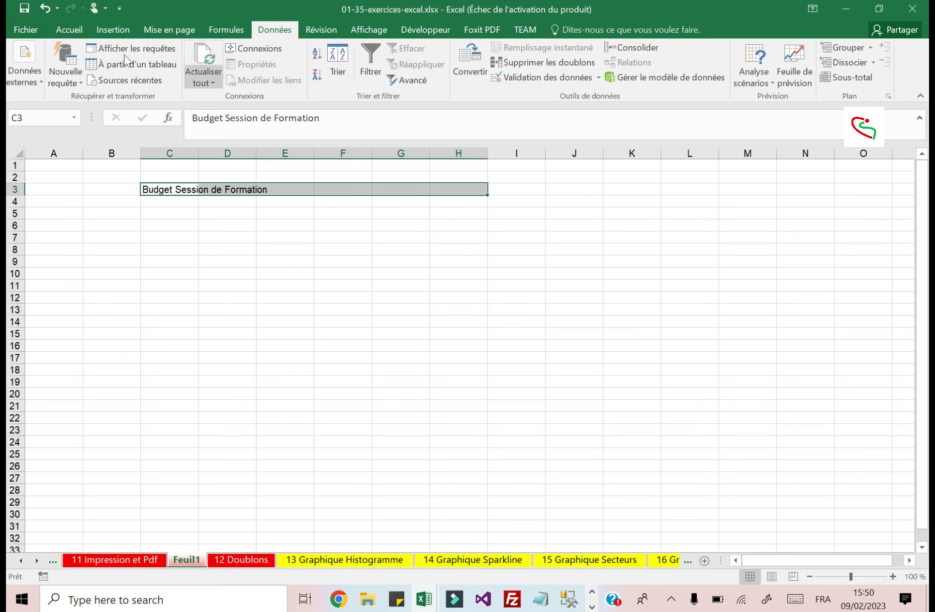
click(65, 31)
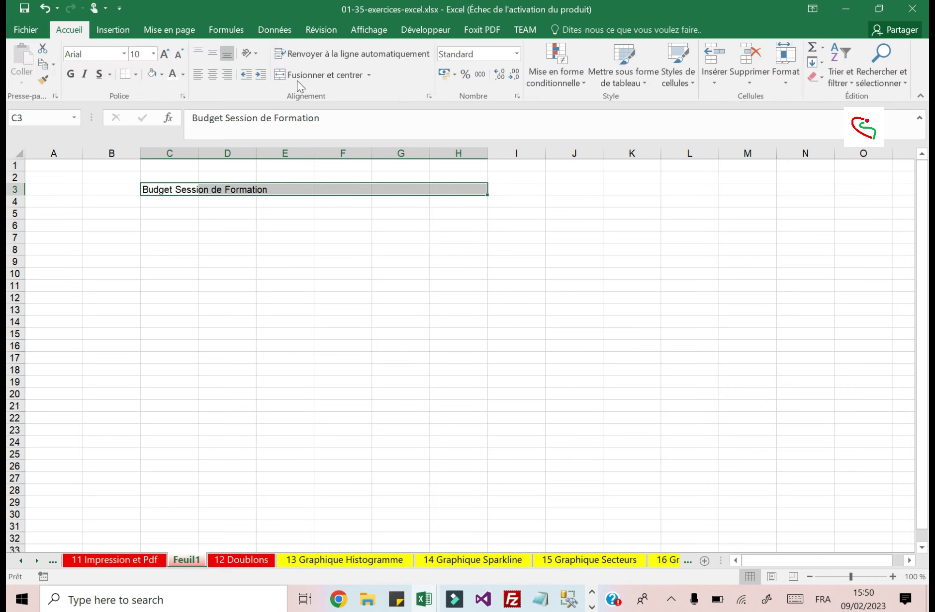
click(313, 76)
click(291, 235)
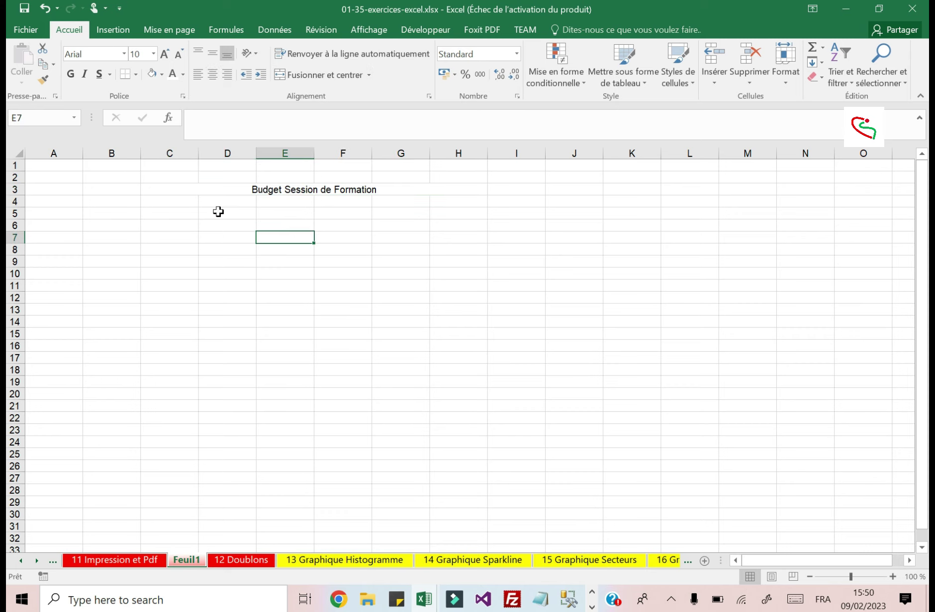
Enter the column headers "#" in C5 and "Designation" in D5.
click(180, 211)
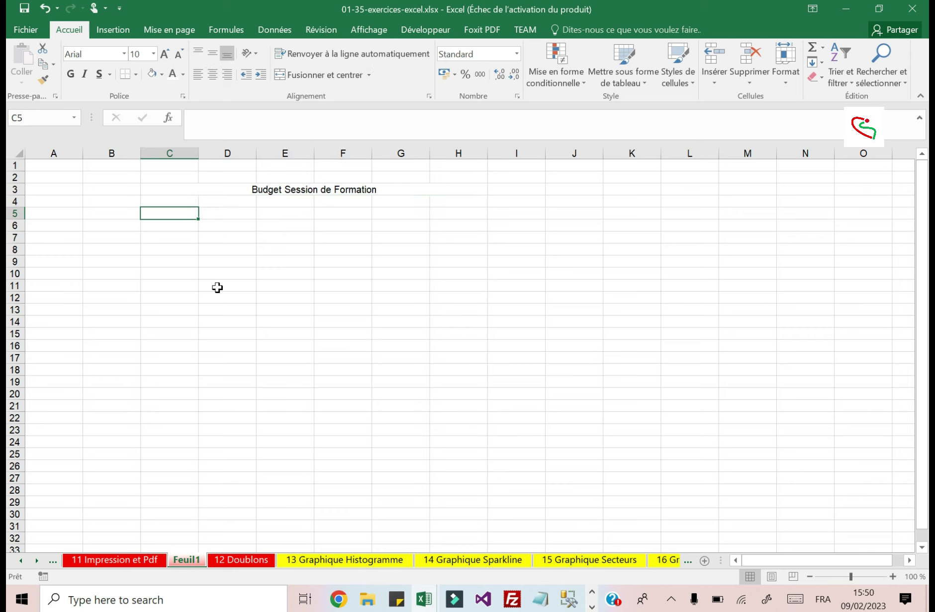
text(#)
click(227, 212)
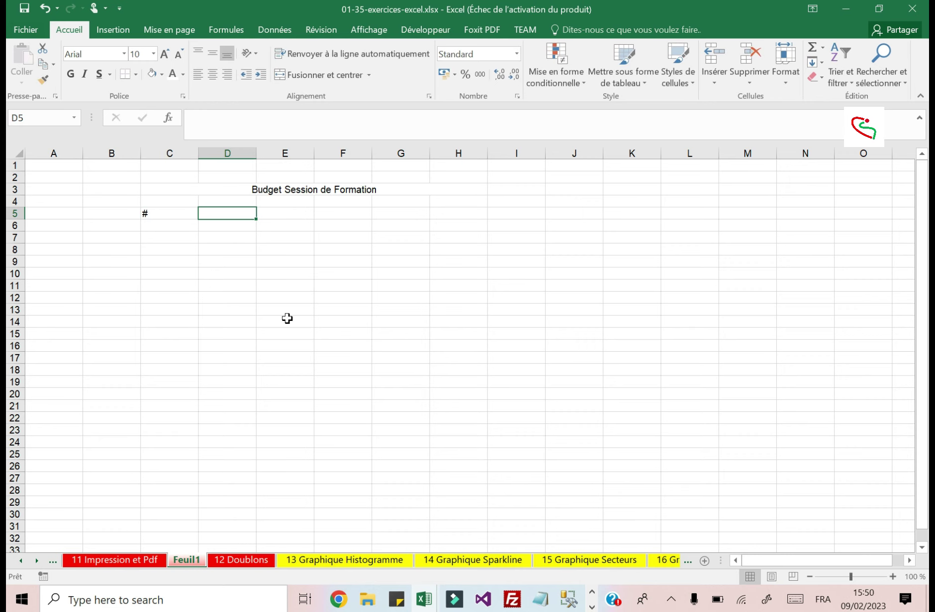
text(Designatio)
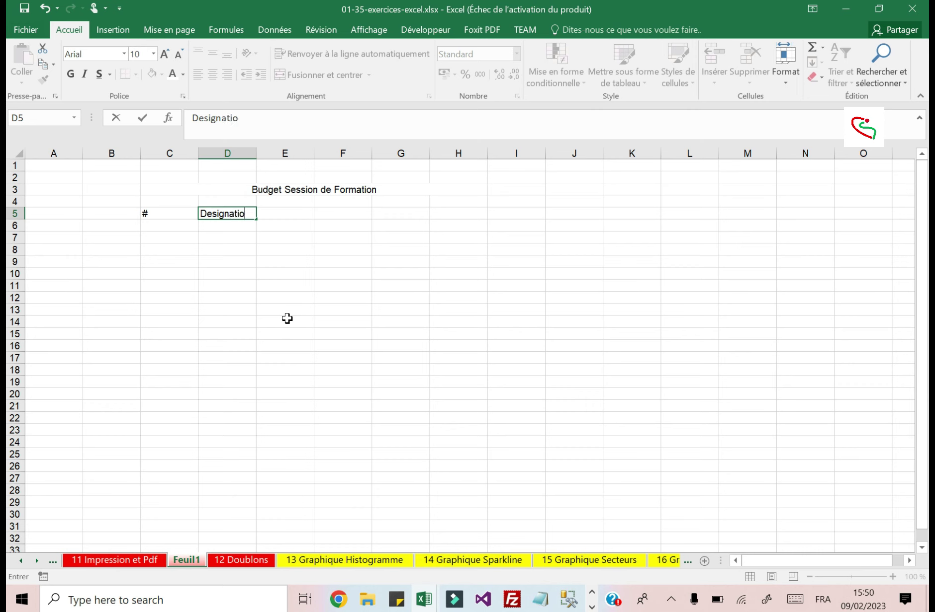
text(n)
key(Tab)
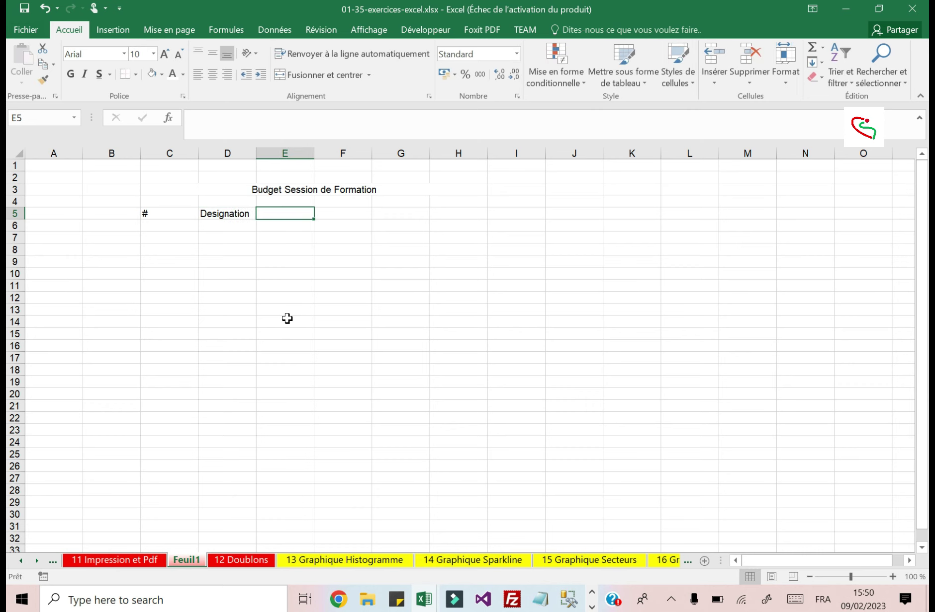
Enter the column header "Nbr Jour" in cell E5.
text(Quant)
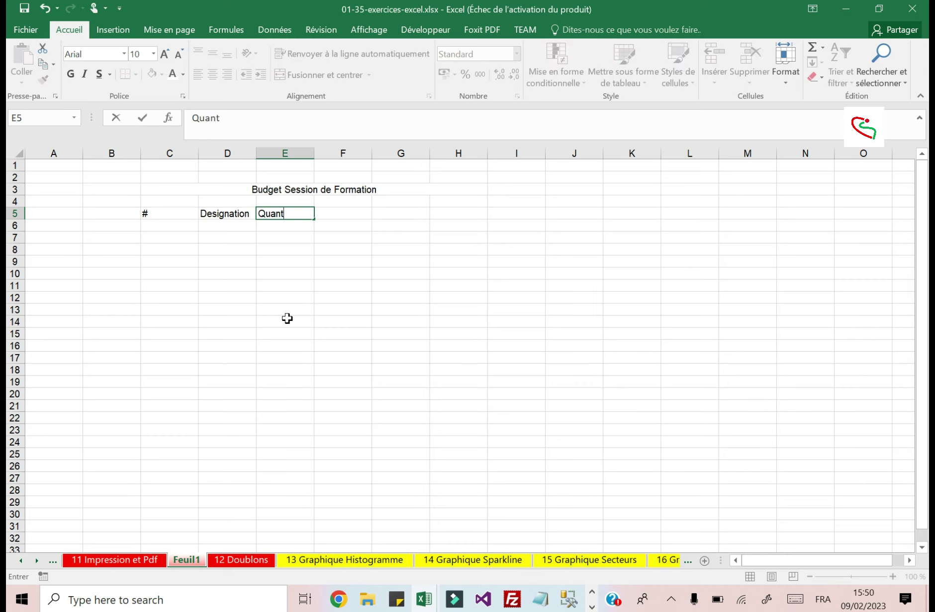
key(BackSpace)
key(BackSpace)
key(BackSpace)
key(BackSpace)
key(BackSpace)
text(Nbr Jour)
key(Tab)
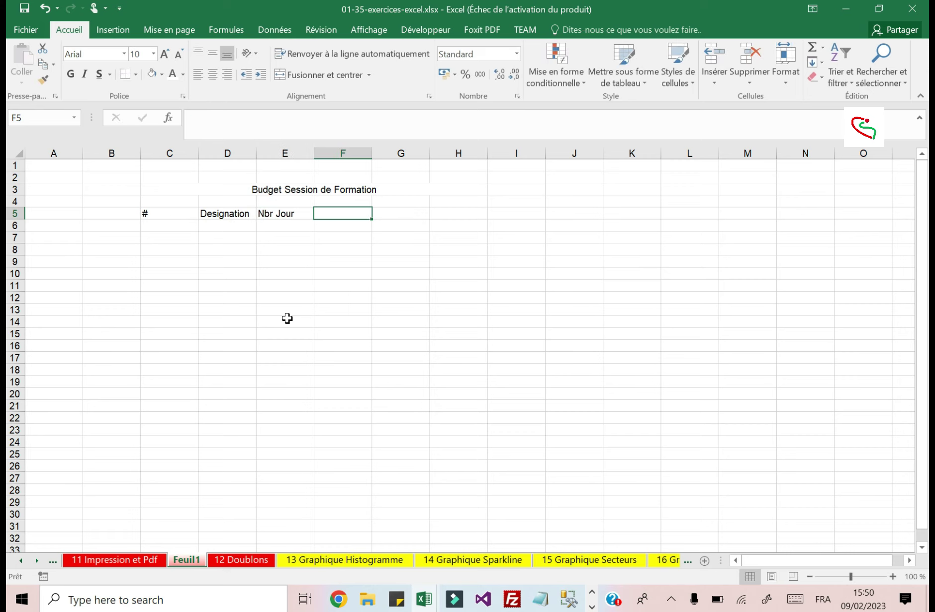
Enter the column headers "Quantité" in F5 and "P. Unit" in G5.
text(Q)
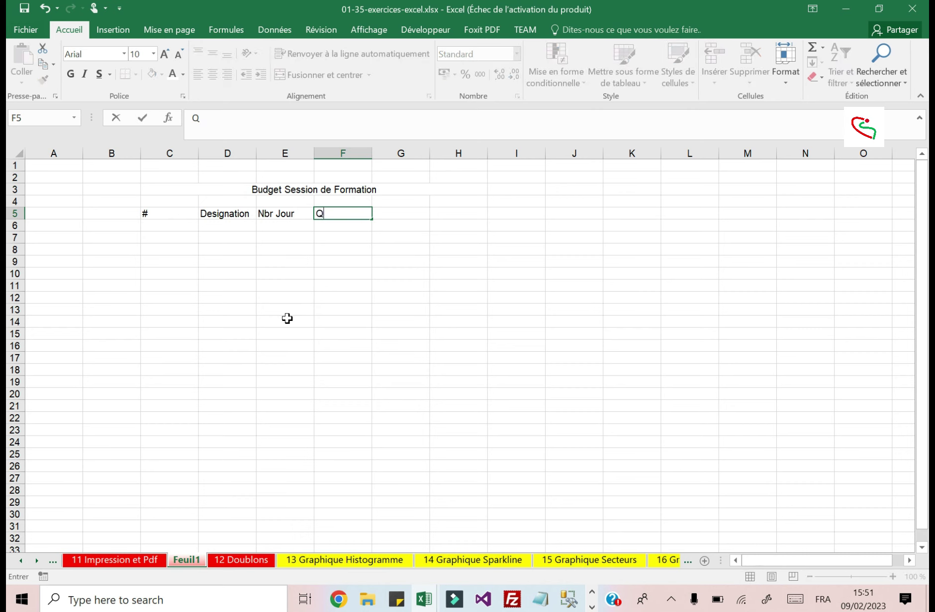
text(au)
key(BackSpace)
key(BackSpace)
text(uantité)
key(Tab)
text(P)
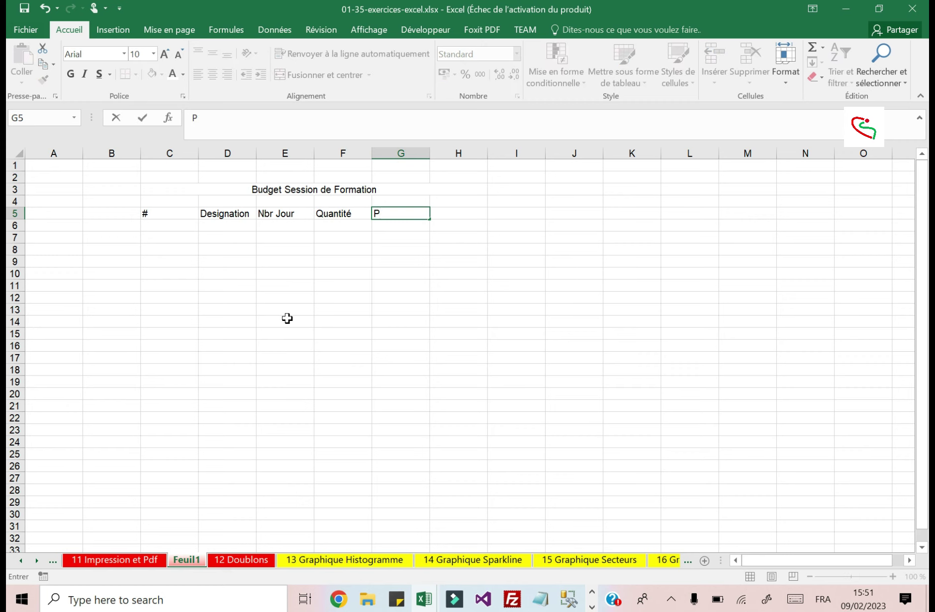
text(. Unit)
key(Tab)
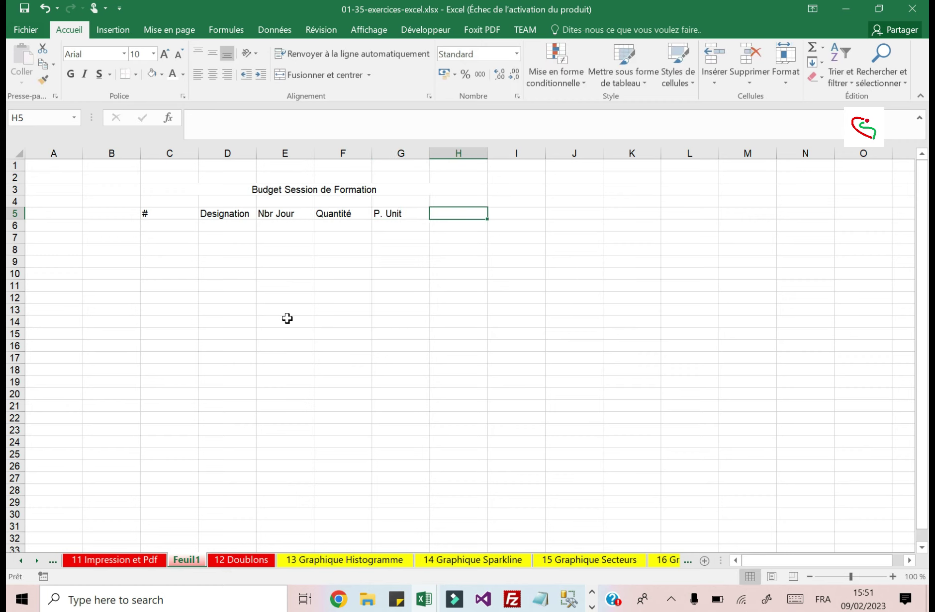
Enter the column header "Total" in cell H5.
text(Pri)
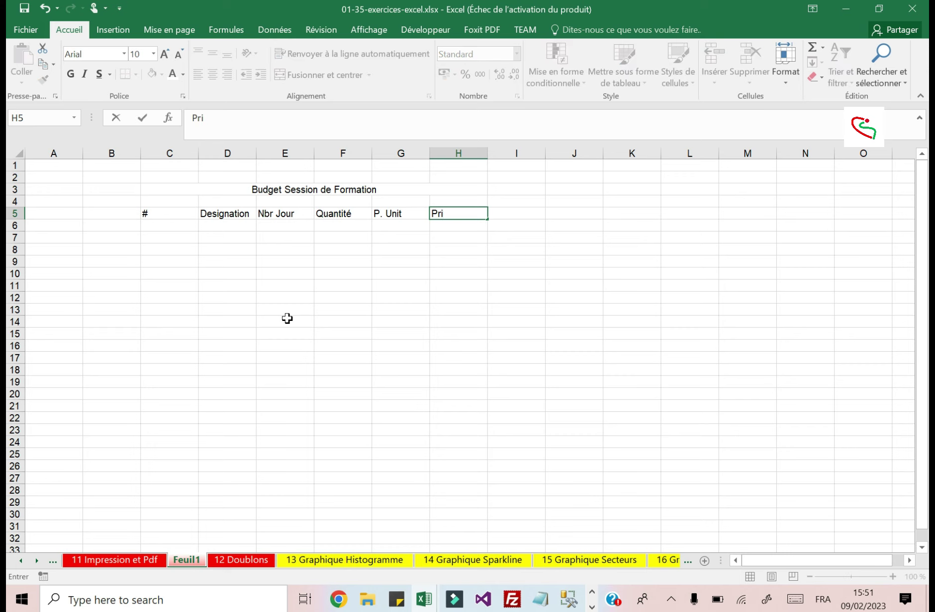
key(BackSpace)
key(BackSpace)
key(BackSpace)
text(Total)
click(275, 309)
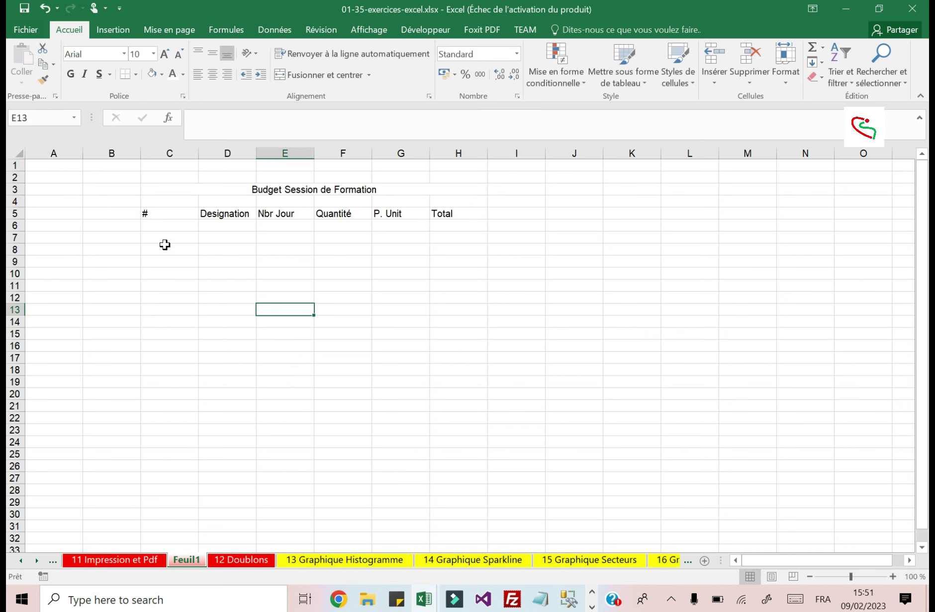
Narrow the "#" column C and widen the "Designation" column D to about three times its width.
drag(198, 154, 162, 154)
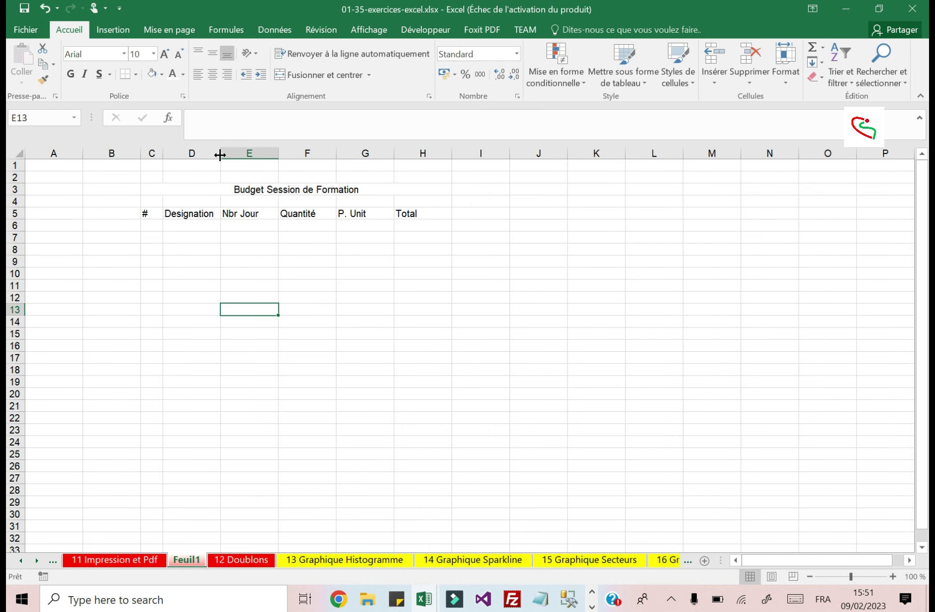
drag(220, 155, 341, 155)
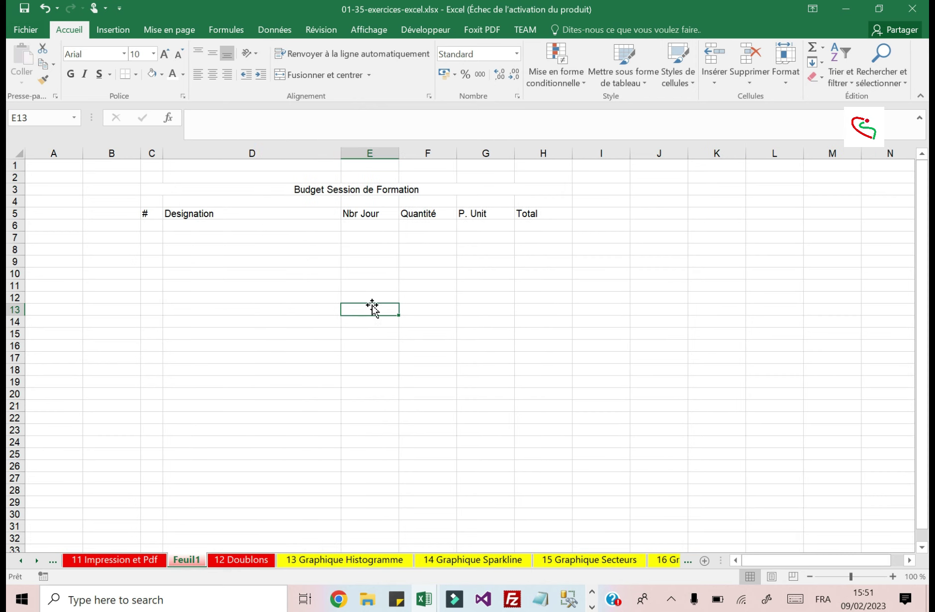
click(403, 262)
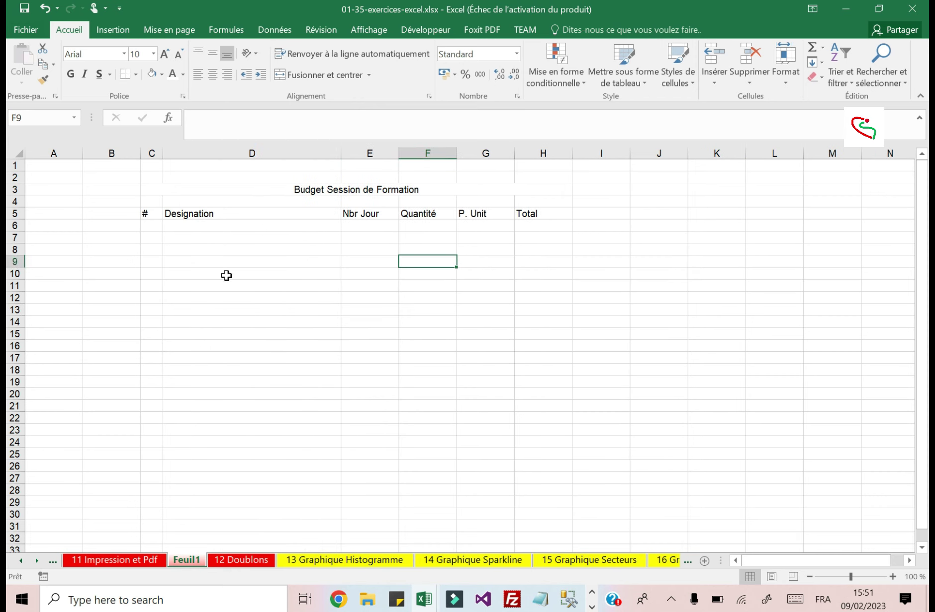
Apply all borders to the table range C5:H30.
drag(149, 215, 524, 509)
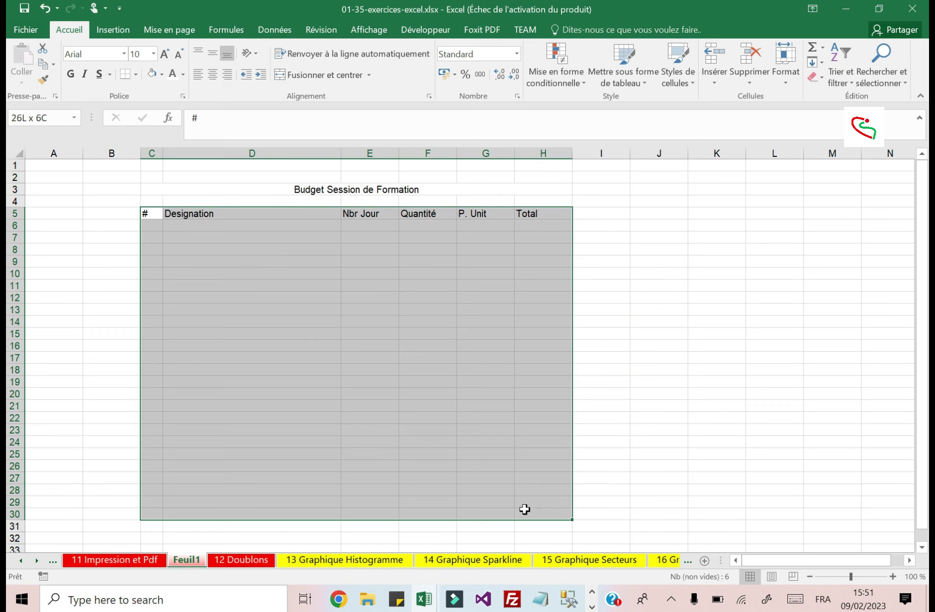
click(135, 76)
click(150, 194)
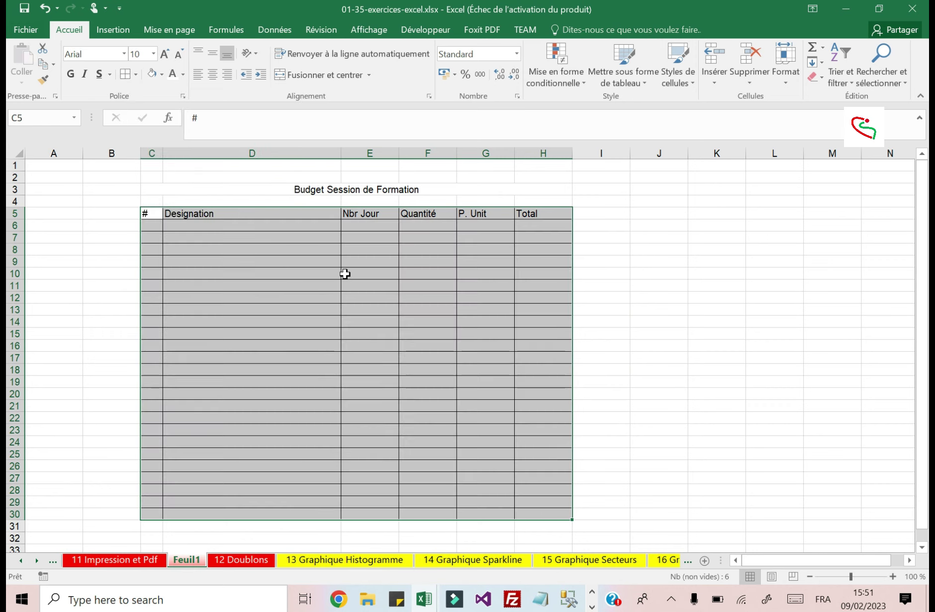
click(344, 274)
Fill the header row C5:H5 with the dark blue theme colour and make its text bold.
drag(156, 213, 555, 216)
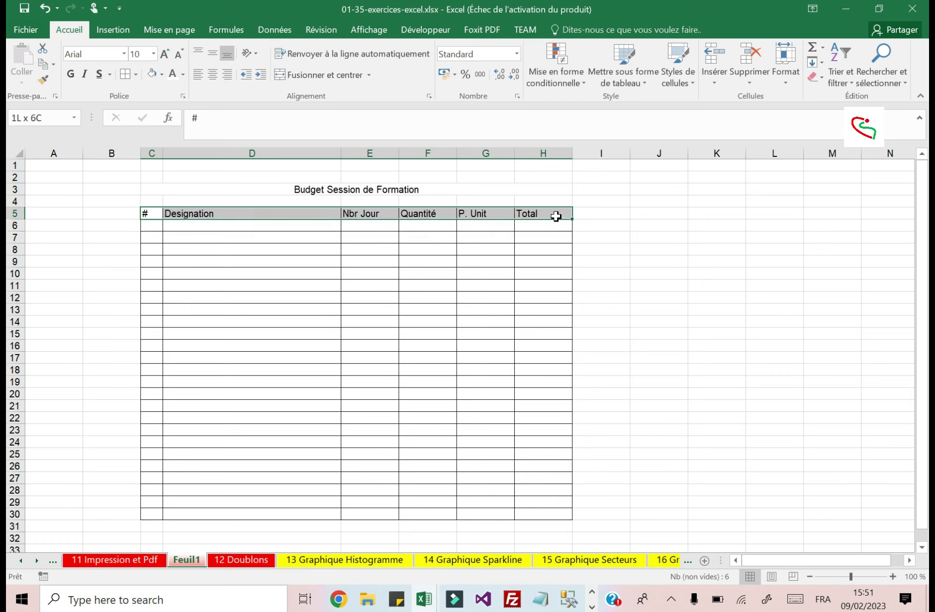
click(161, 75)
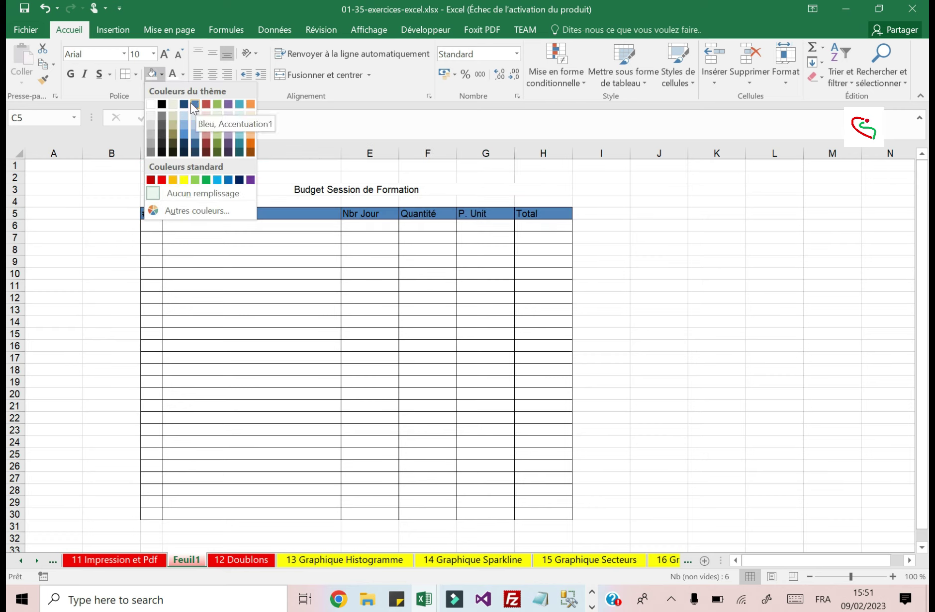
click(184, 104)
click(358, 300)
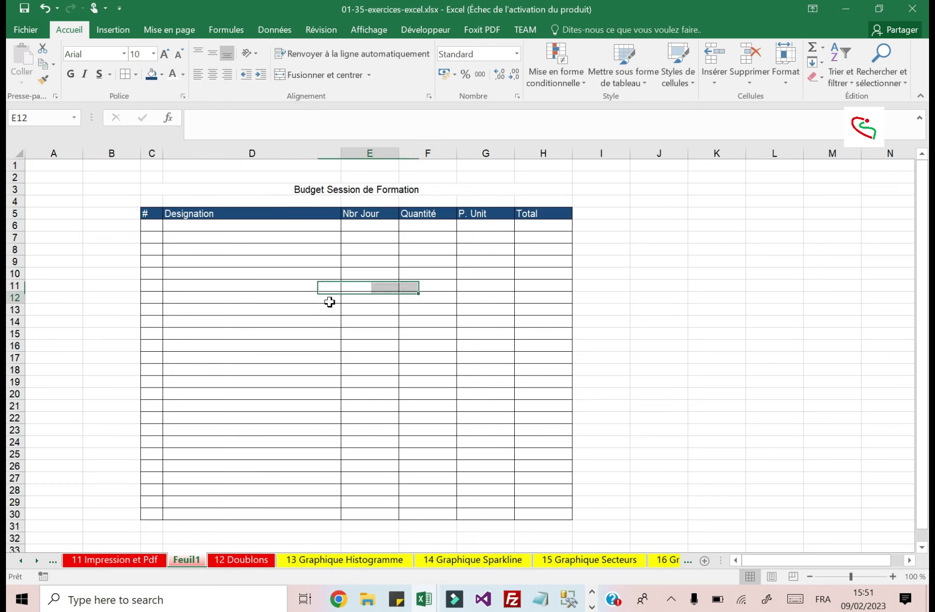
drag(145, 209, 547, 215)
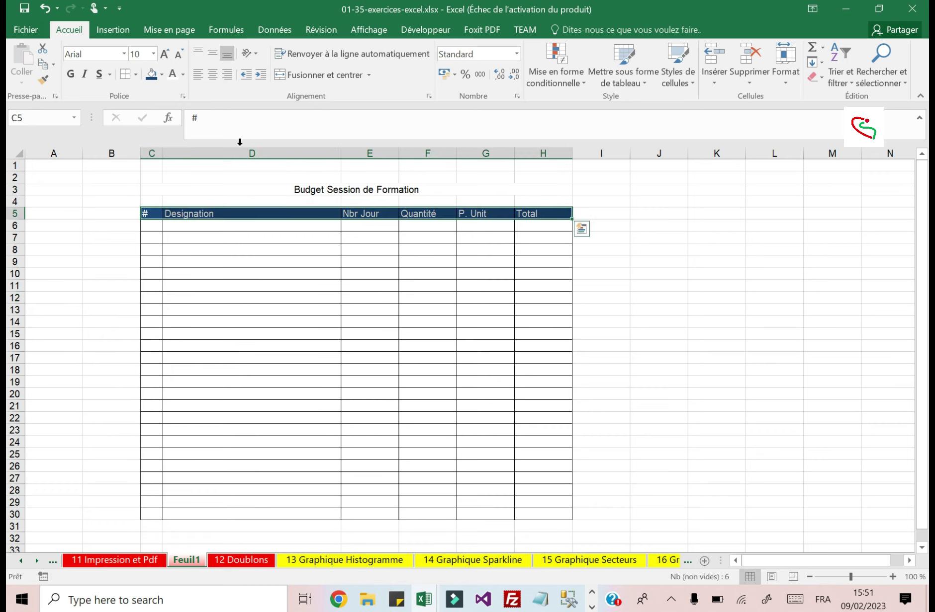
click(70, 73)
Make the title "Budget Session de Formation" bold and enlarge its font by three size steps.
click(278, 192)
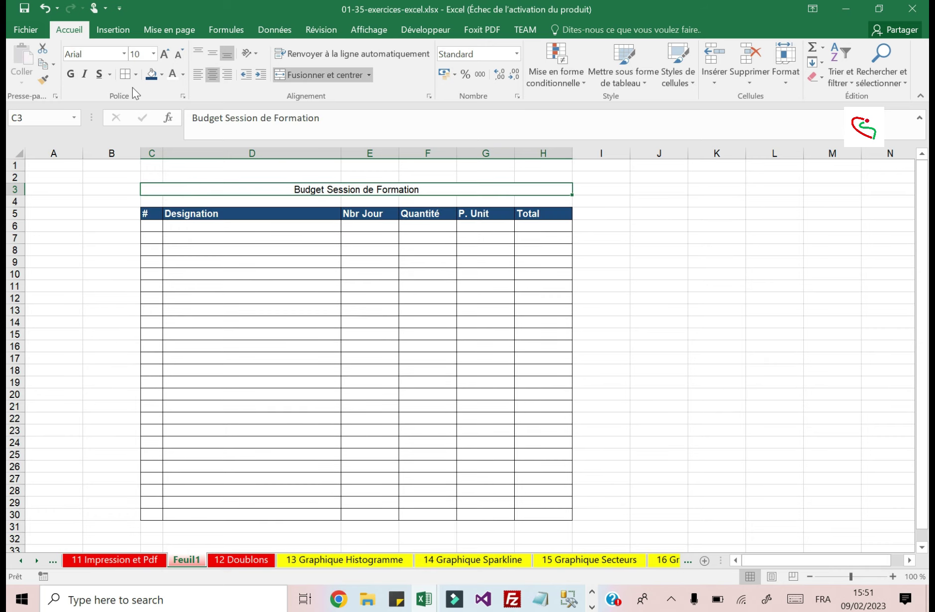
click(70, 74)
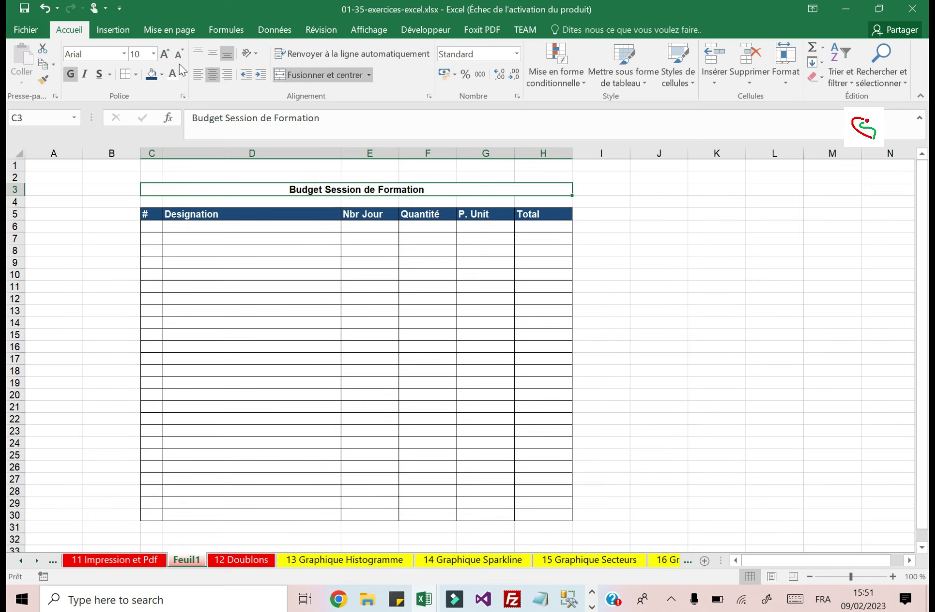
click(165, 54)
click(165, 54)
click(164, 53)
click(334, 316)
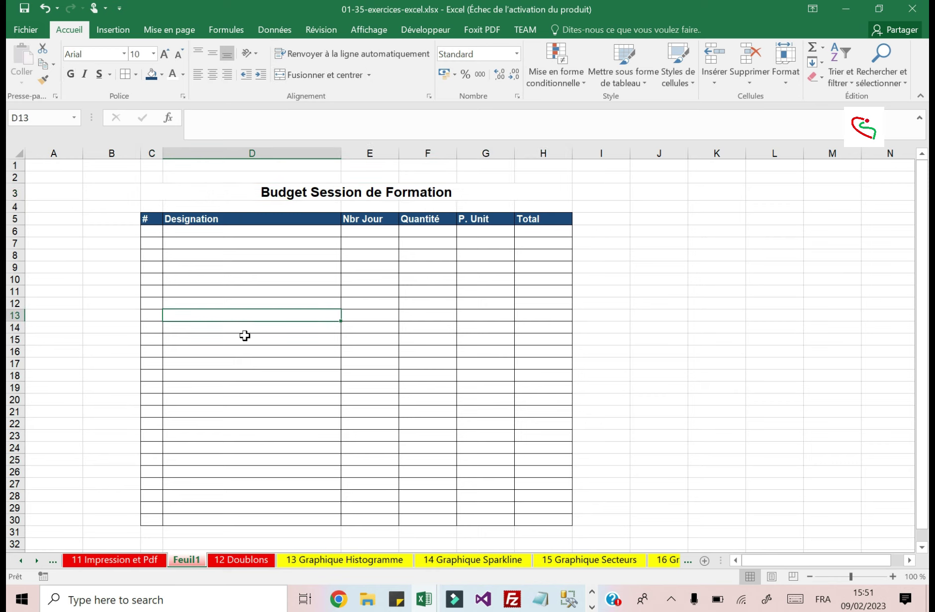
Enter 1 in C6 and 2 in C7, and fill the number series down to 24 in C29.
click(179, 245)
click(149, 235)
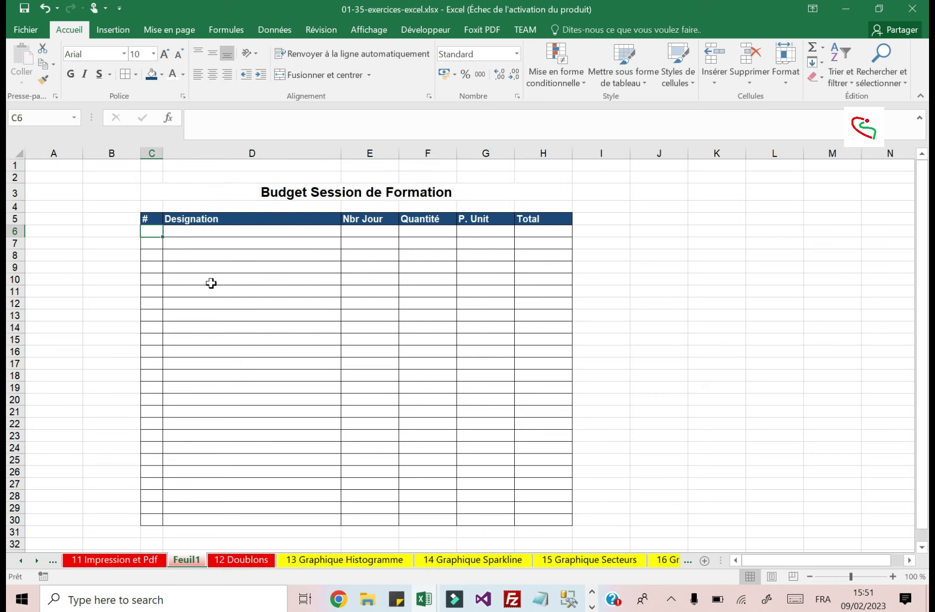
text(1)
key(Return)
text(2)
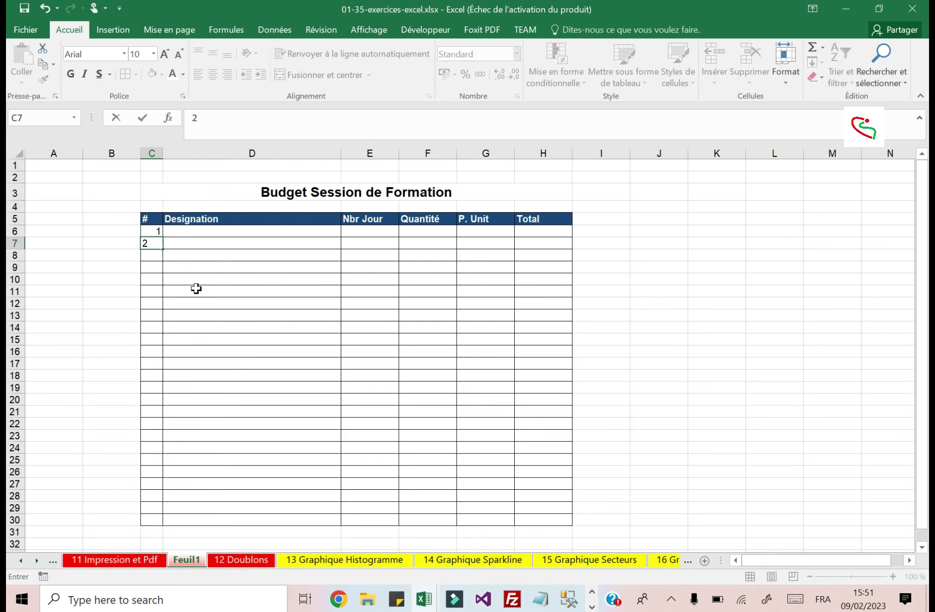
click(195, 290)
click(158, 232)
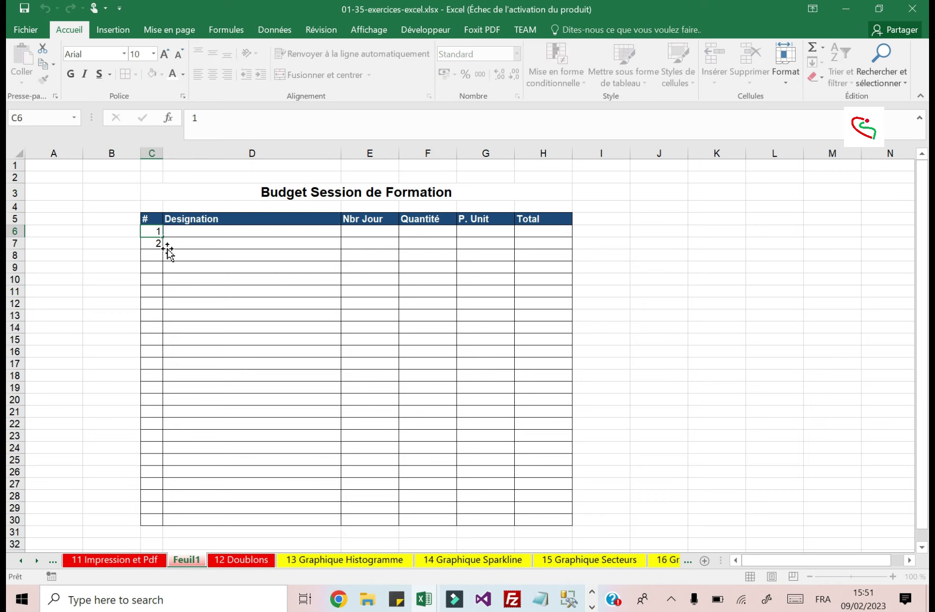
click(166, 244)
drag(152, 231, 163, 508)
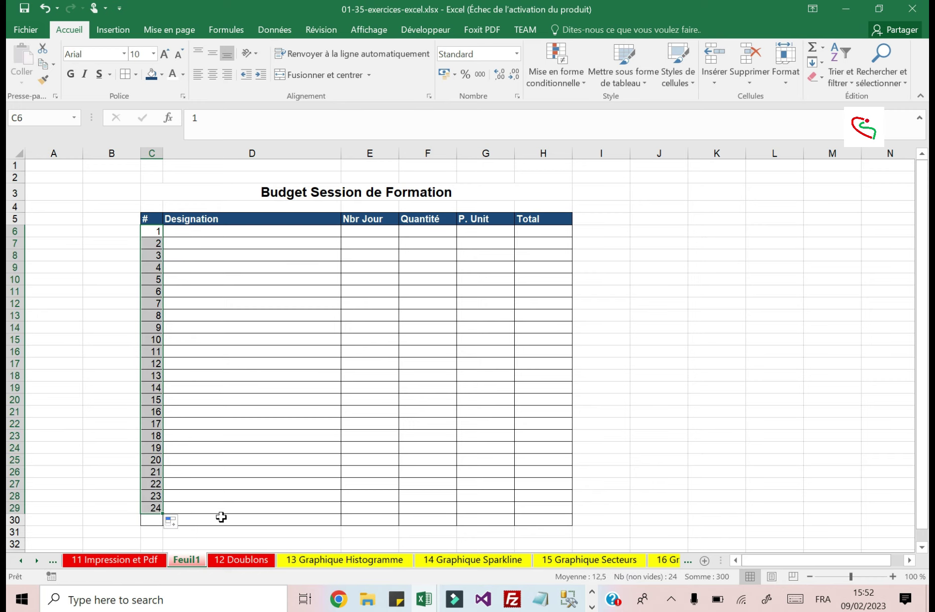
Enter the label "TOTAL" in cell D30 of the table's last row.
click(222, 519)
text(TOTAL)
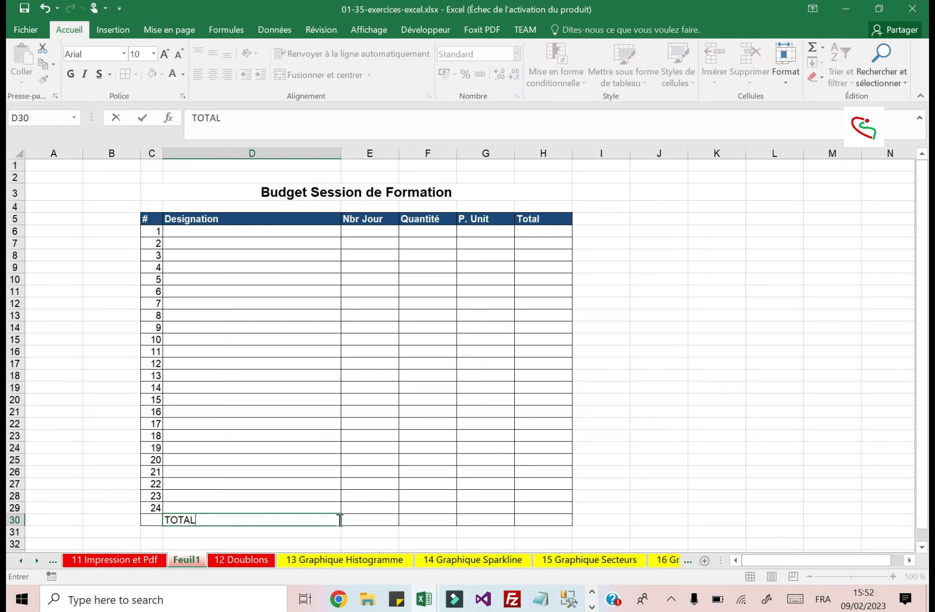
key(Tab)
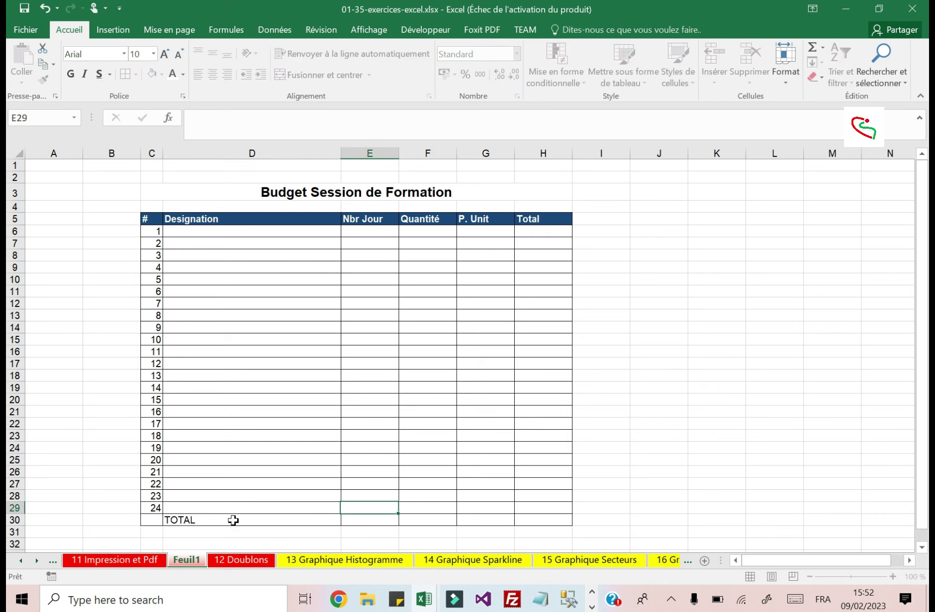
Make the total row cells D30:H30 bold.
click(233, 520)
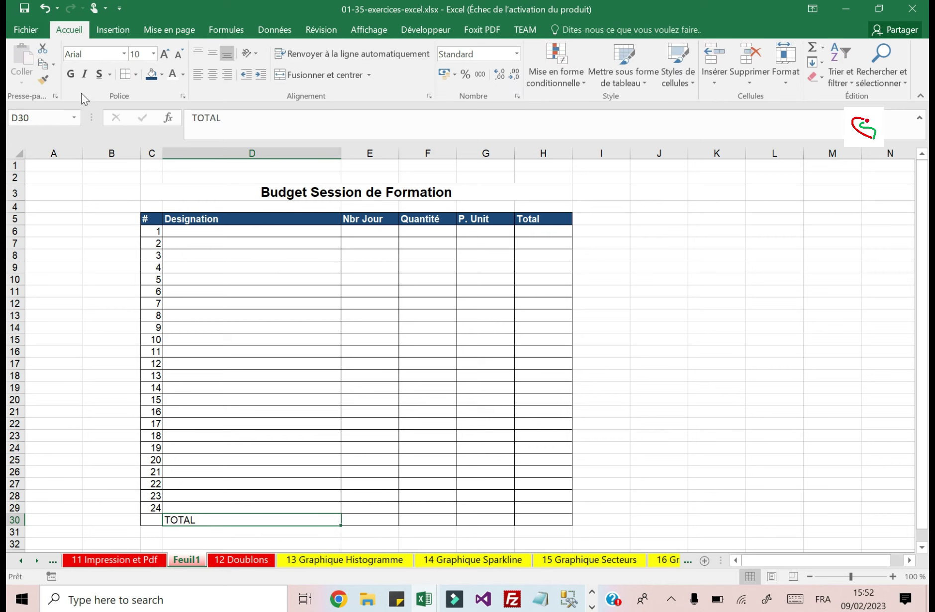
click(70, 74)
drag(328, 520, 530, 522)
click(71, 77)
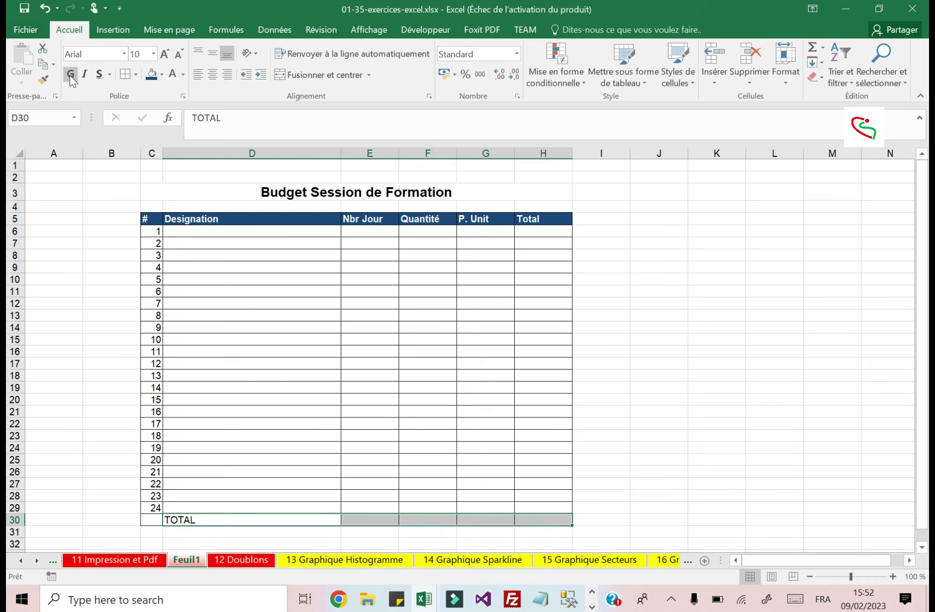
click(70, 76)
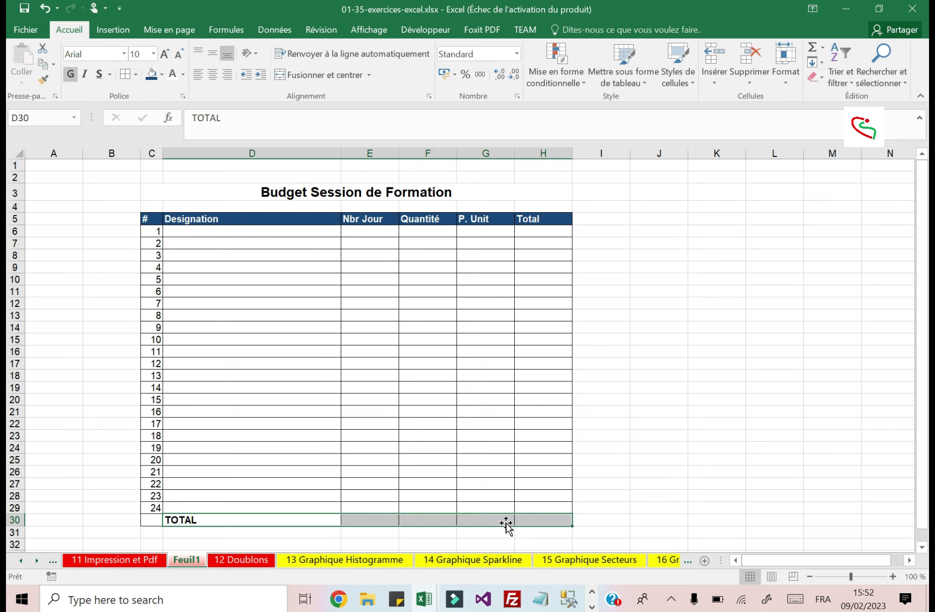
Enter the designations "Petit Déjeuné" in D6 and "Dejeuné" in D7.
click(223, 233)
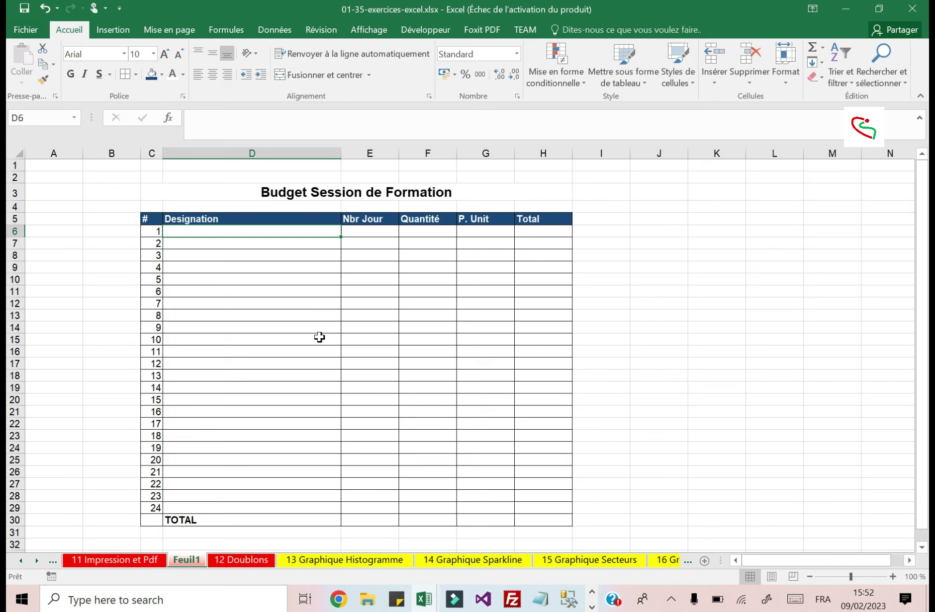
text(P)
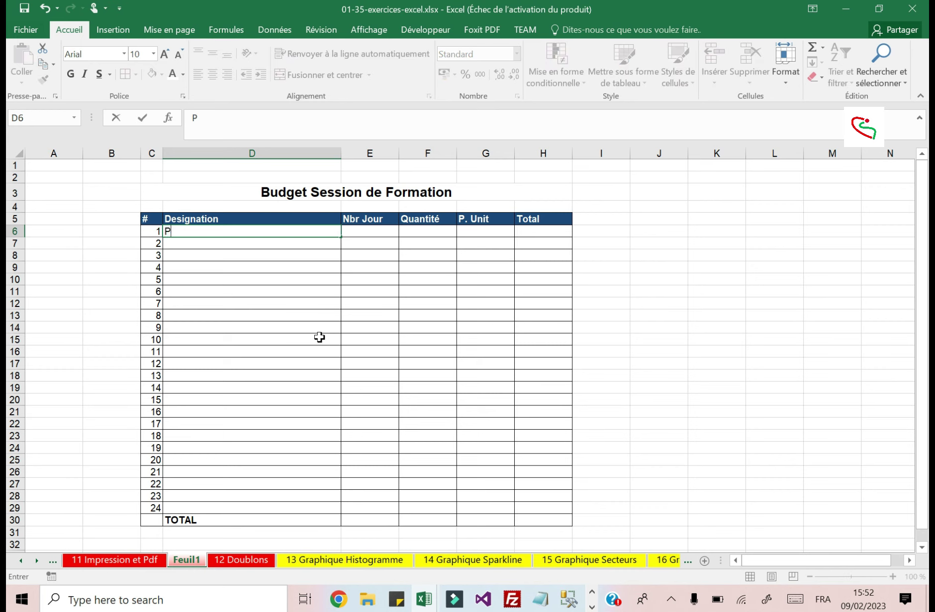
text(etit Déjeuné)
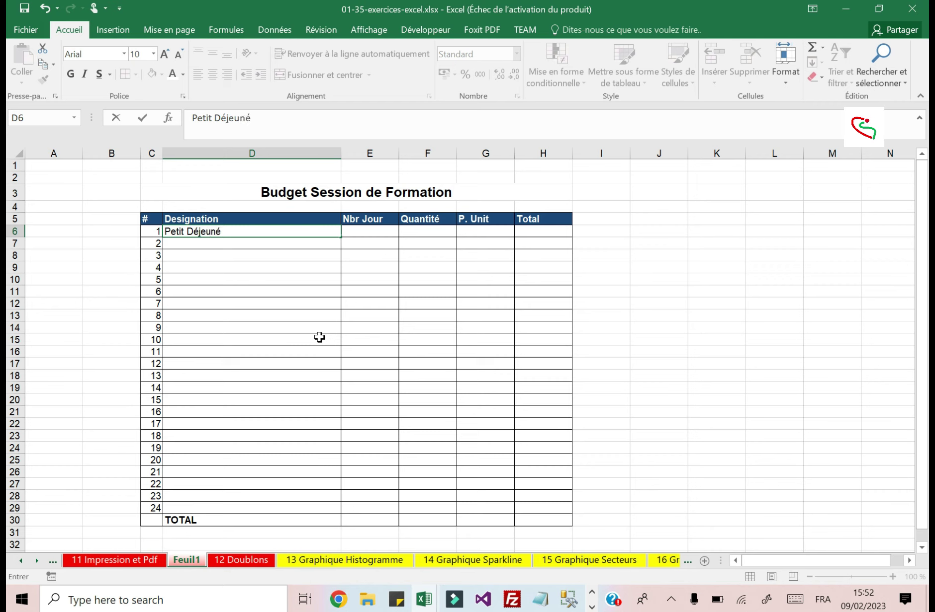
key(Return)
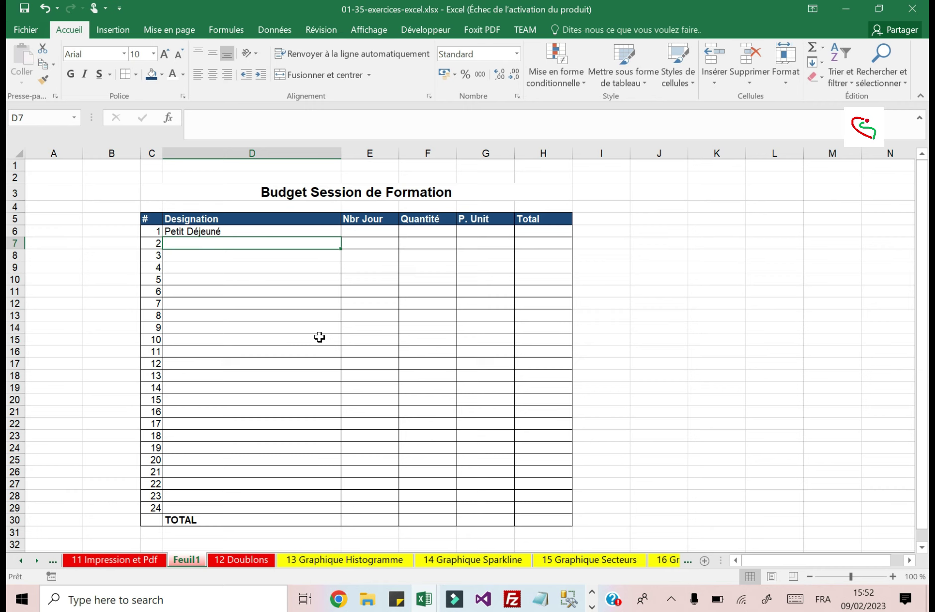
text(De)
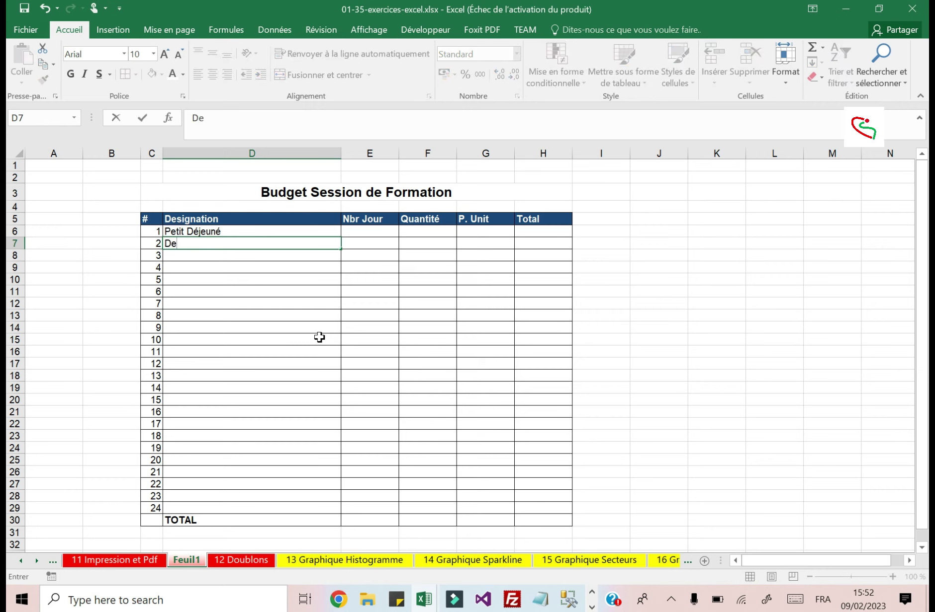
text(jeuné)
key(ctrl+Return)
key(Return)
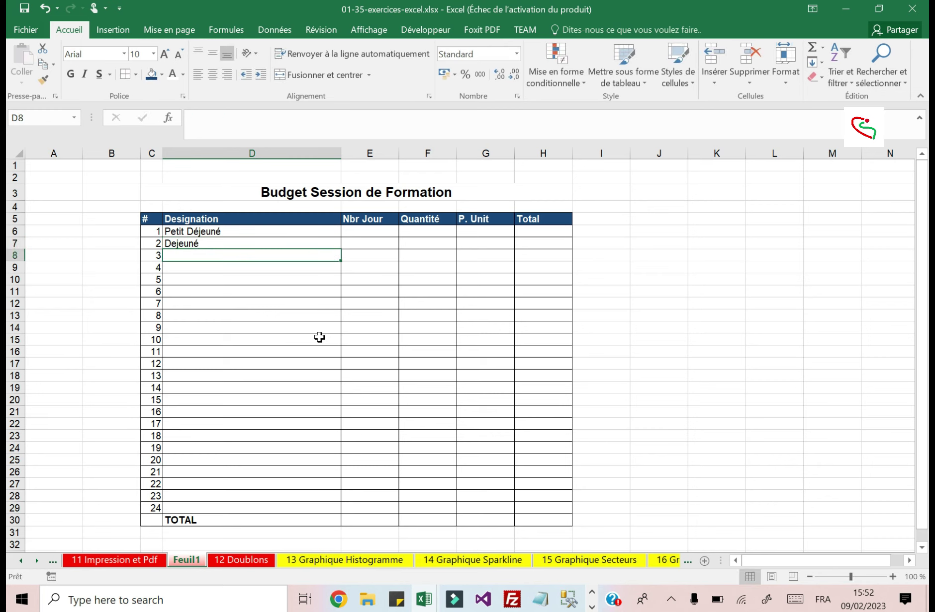
Enter the designations "Frais de Facilitation" in D8 and "Boite Stylo" in D9.
text(Frais de Facilitation)
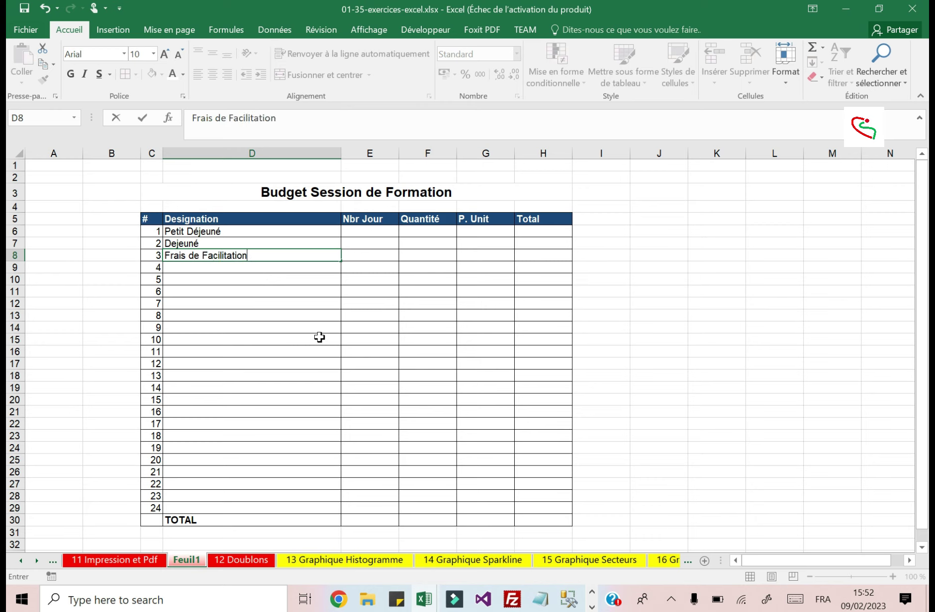
key(Return)
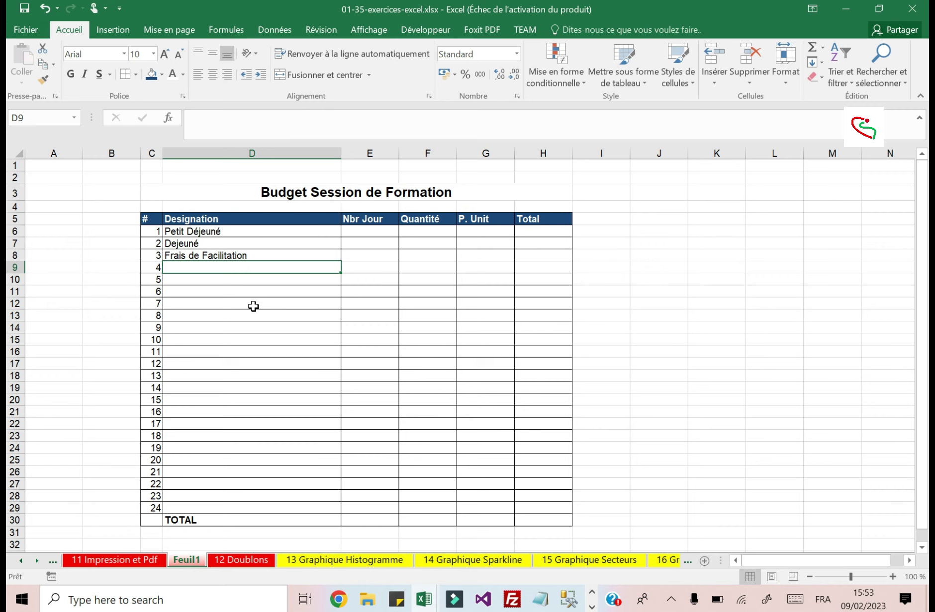
text(Boite)
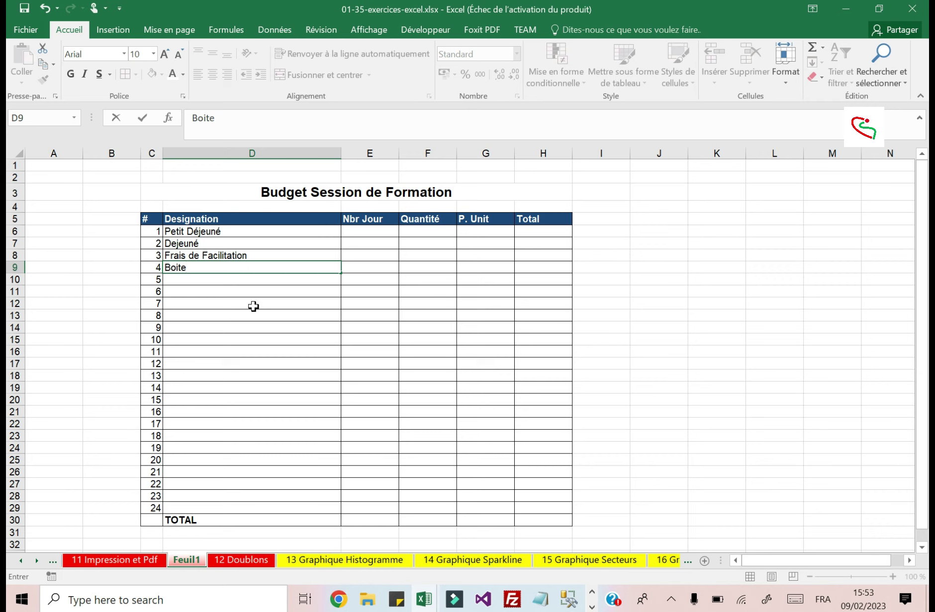
text(Stylo)
key(Return)
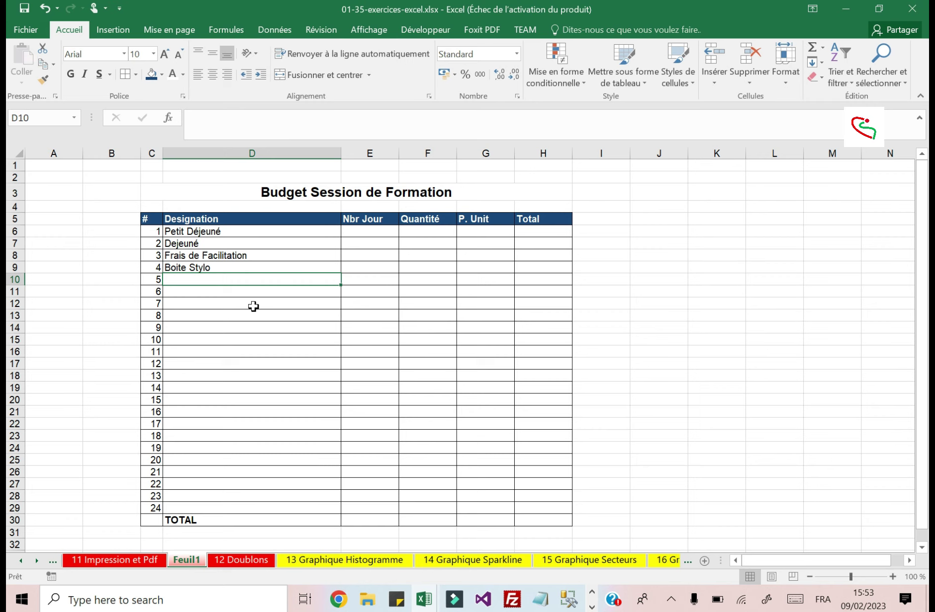
Enter the designation "Block Note" in cell D10.
text(Car)
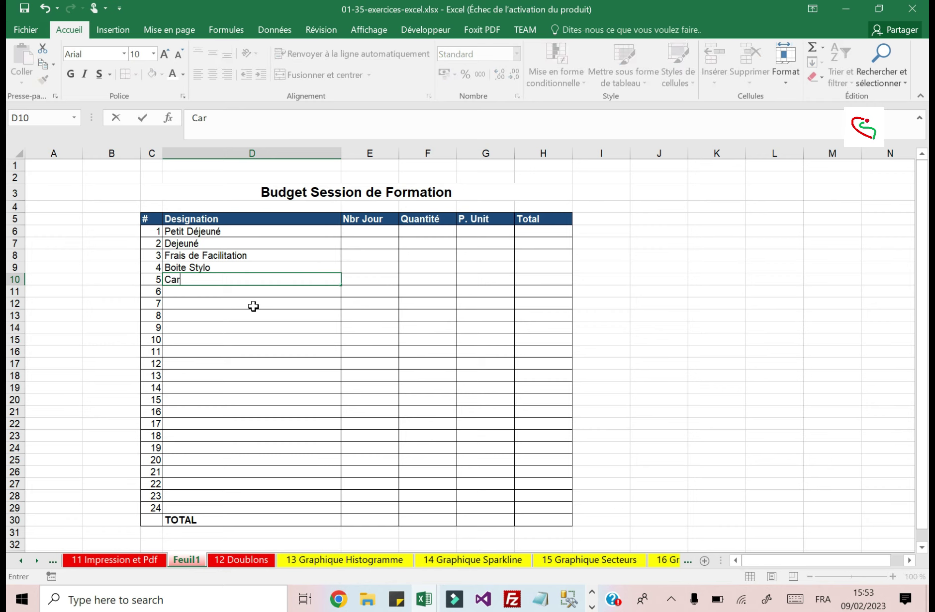
key(BackSpace)
key(BackSpace)
key(BackSpace)
text(Block Note)
key(Return)
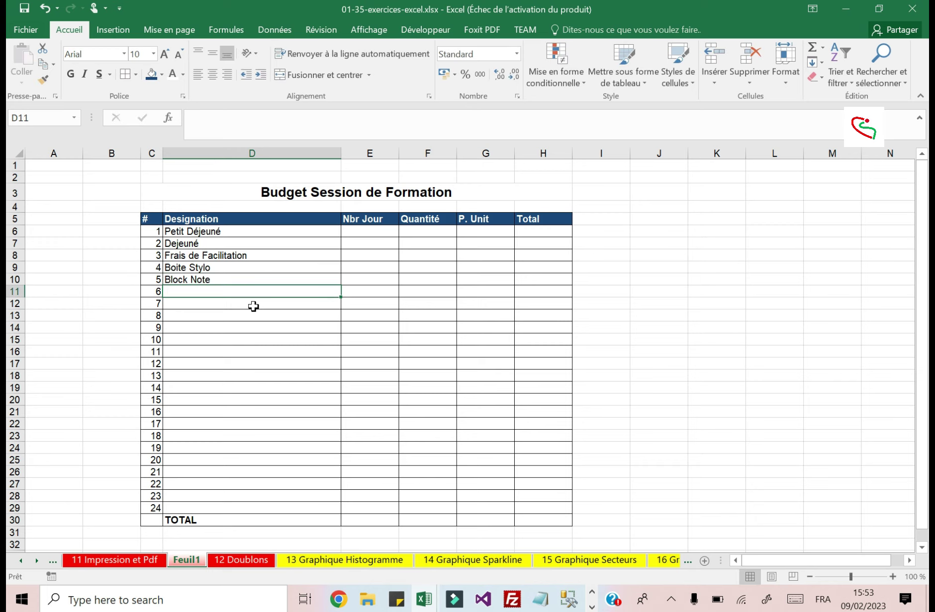
Enter the designations "Marqueur" in D11, "Transport" in D12 and "Frais logement" in D13.
text(Marque)
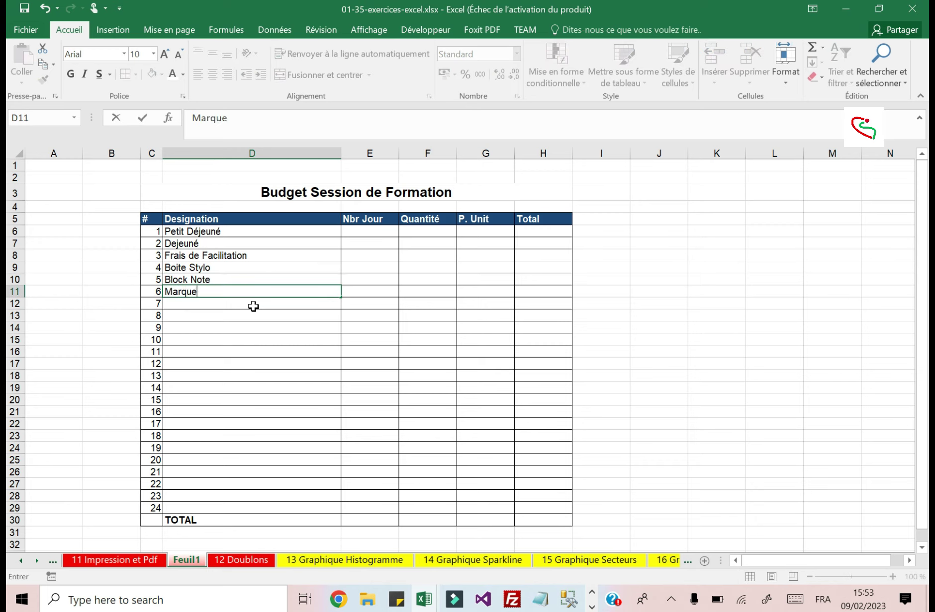
text(ur)
key(Return)
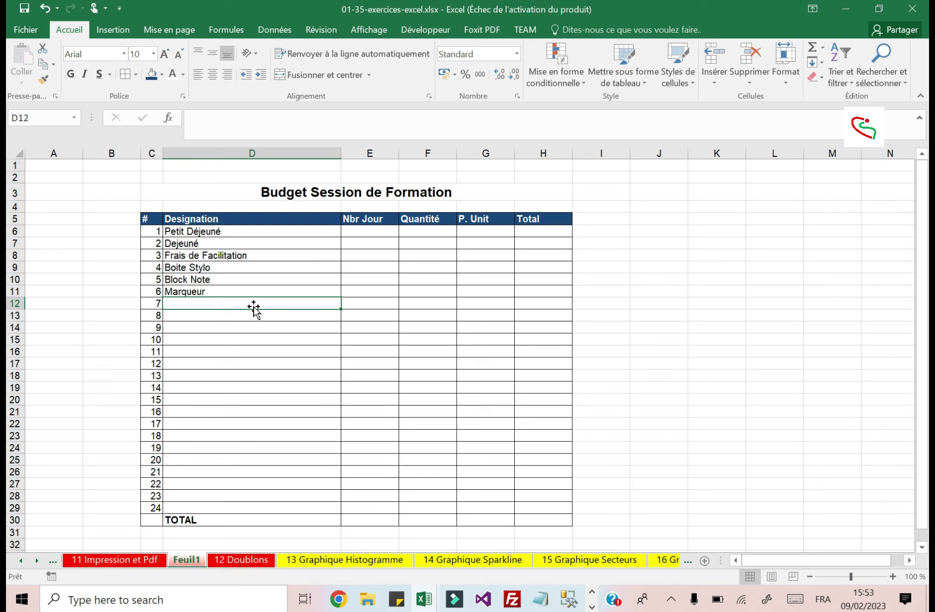
text(Tra)
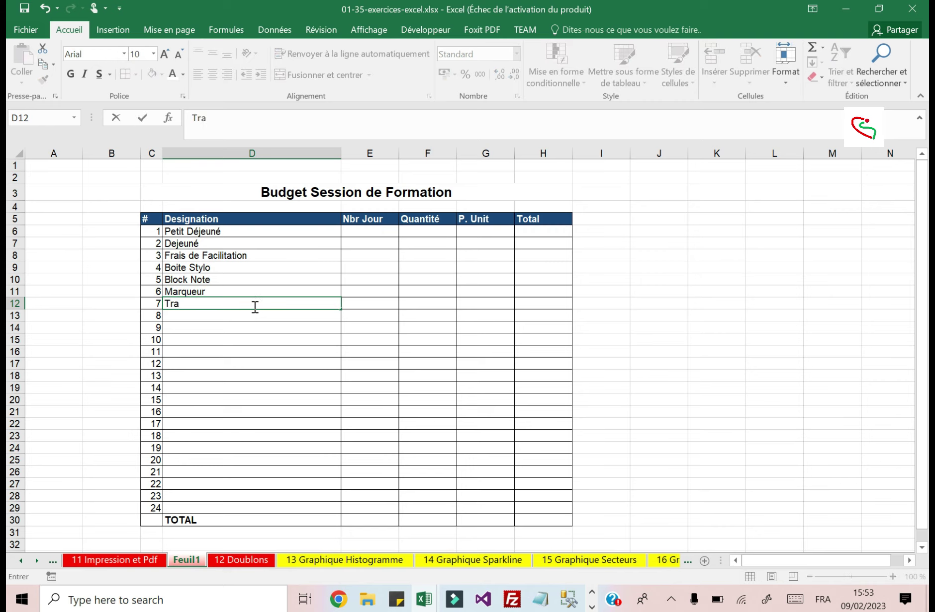
text(nsport)
key(Return)
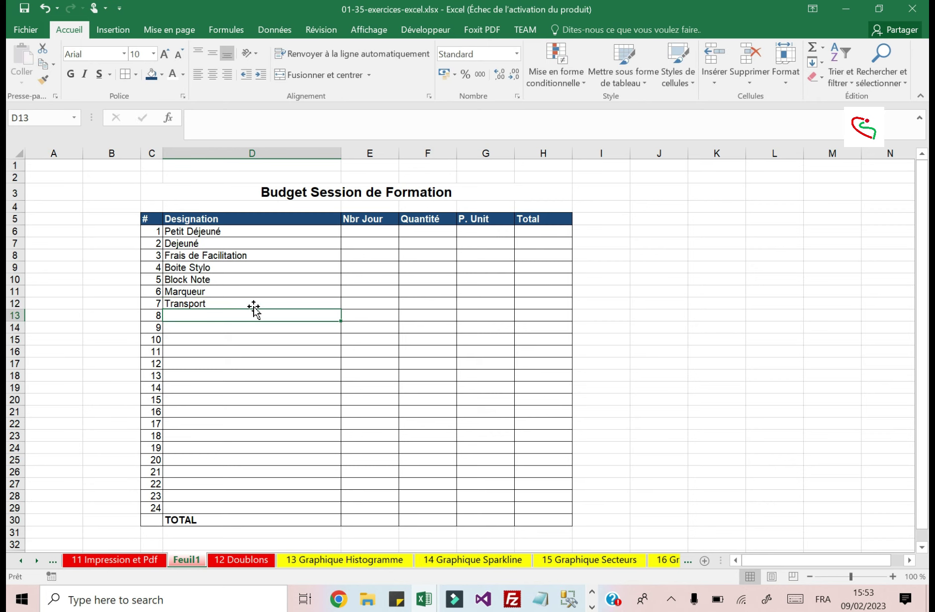
text(Frais log)
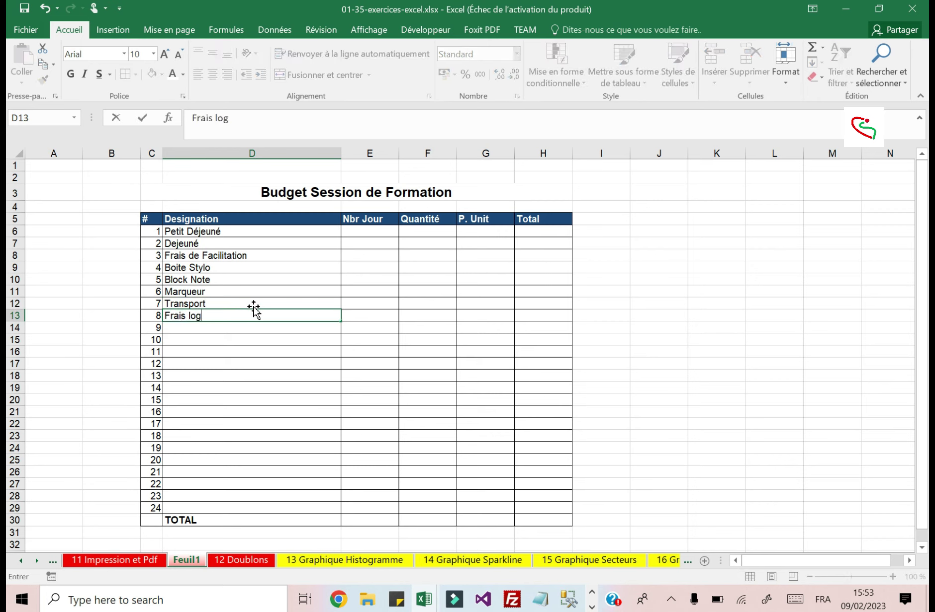
text(ement)
click(353, 340)
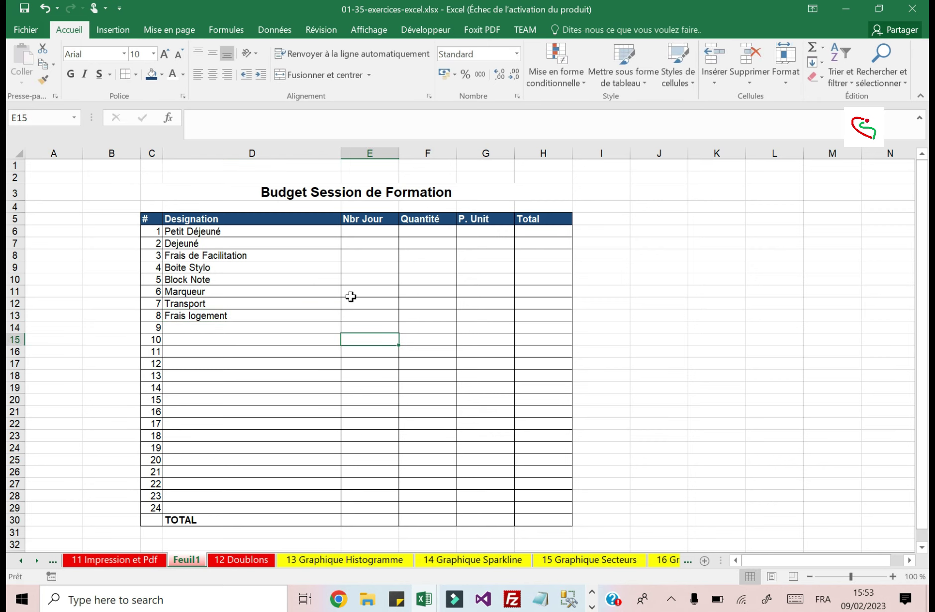
Enter 2 as the number of days for the first three expense items, in cells E6 to E8.
click(377, 231)
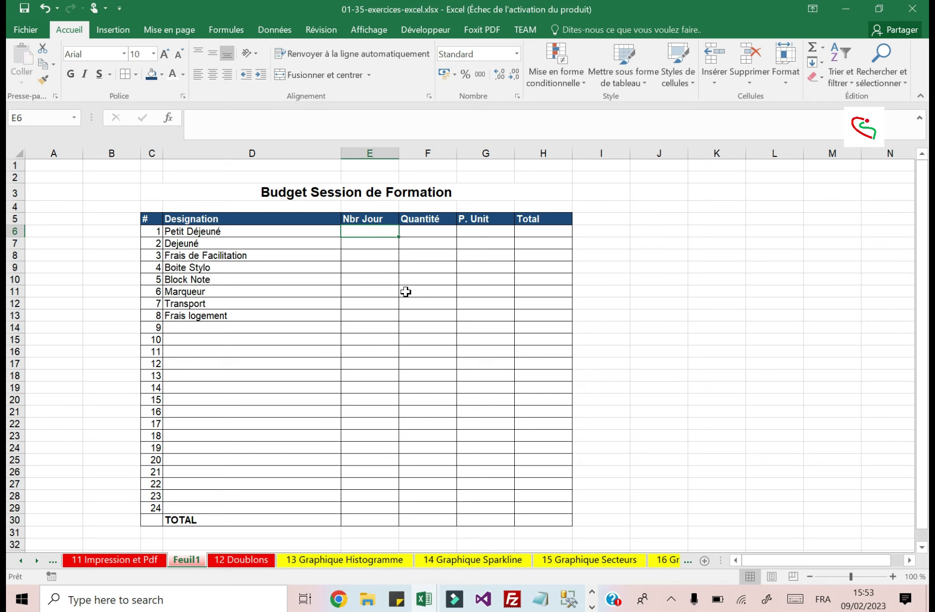
text(2)
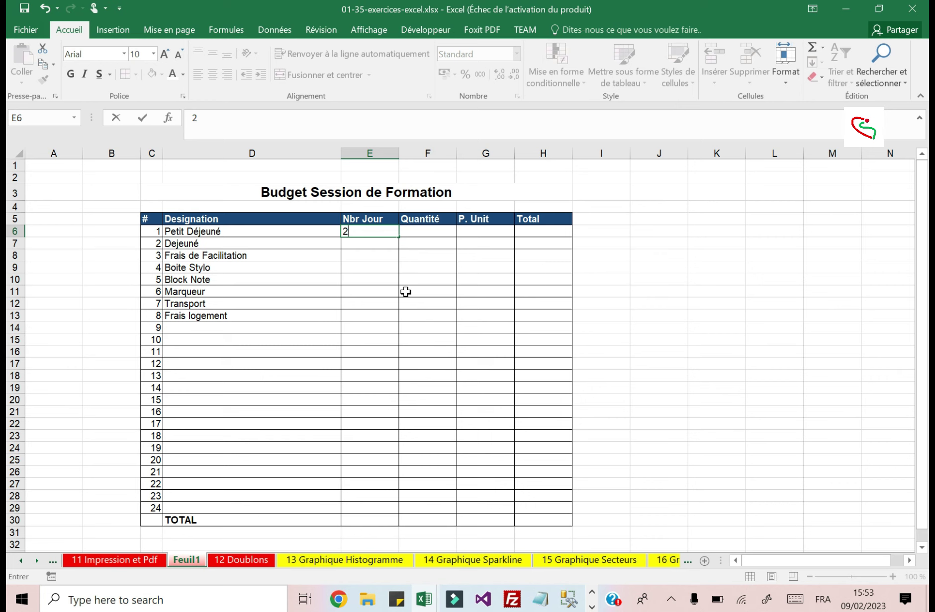
key(Return)
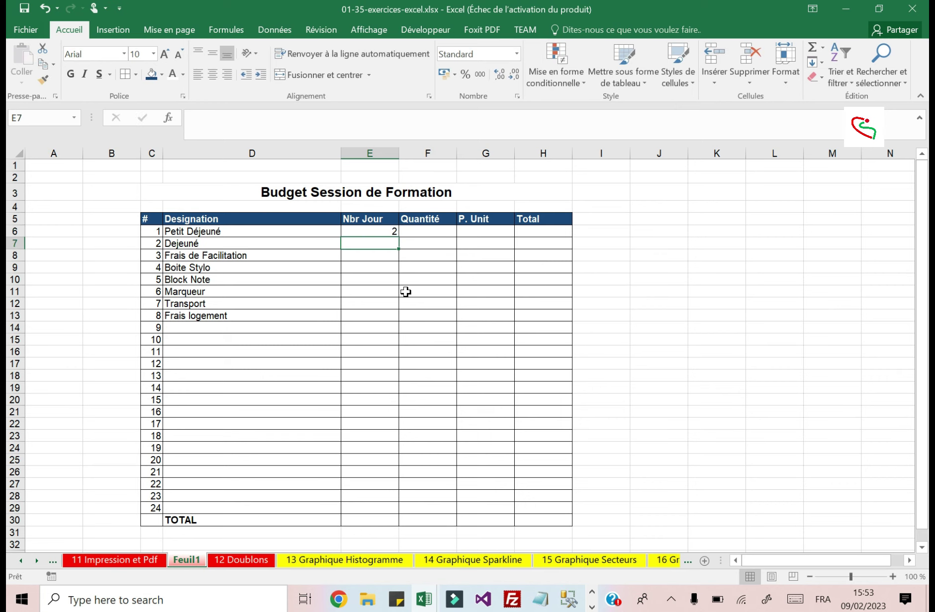
text(2)
key(Return)
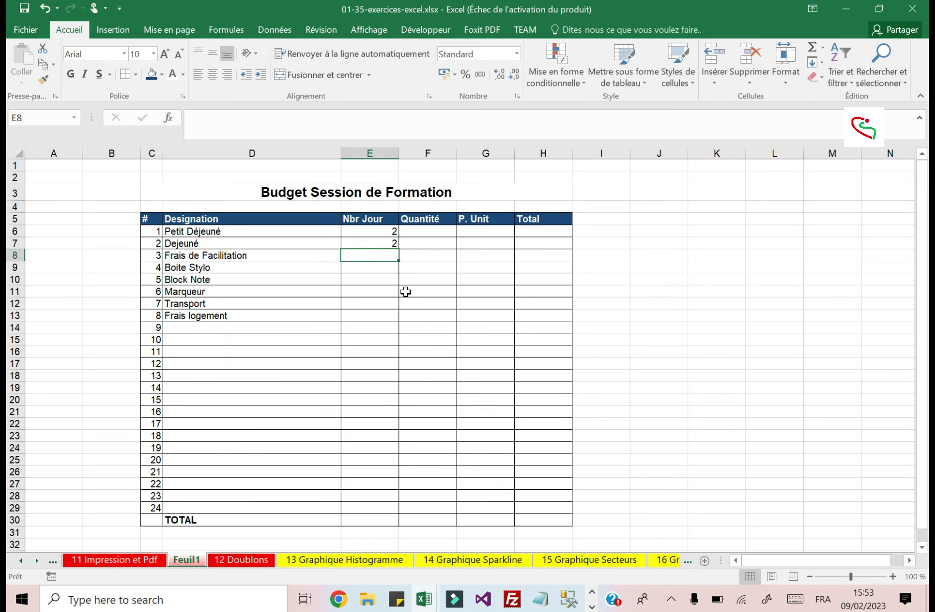
text(2)
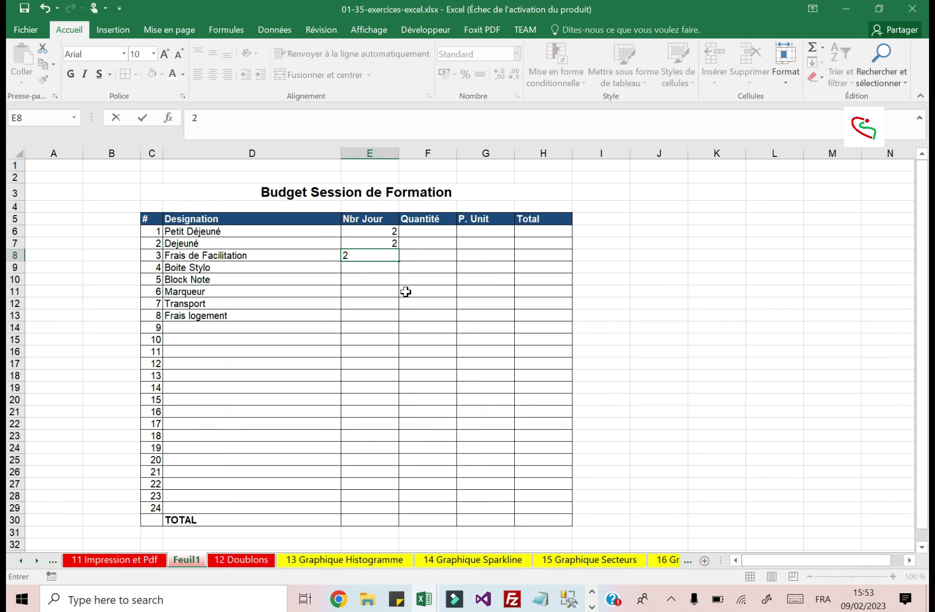
key(BackSpace)
text(2)
key(Return)
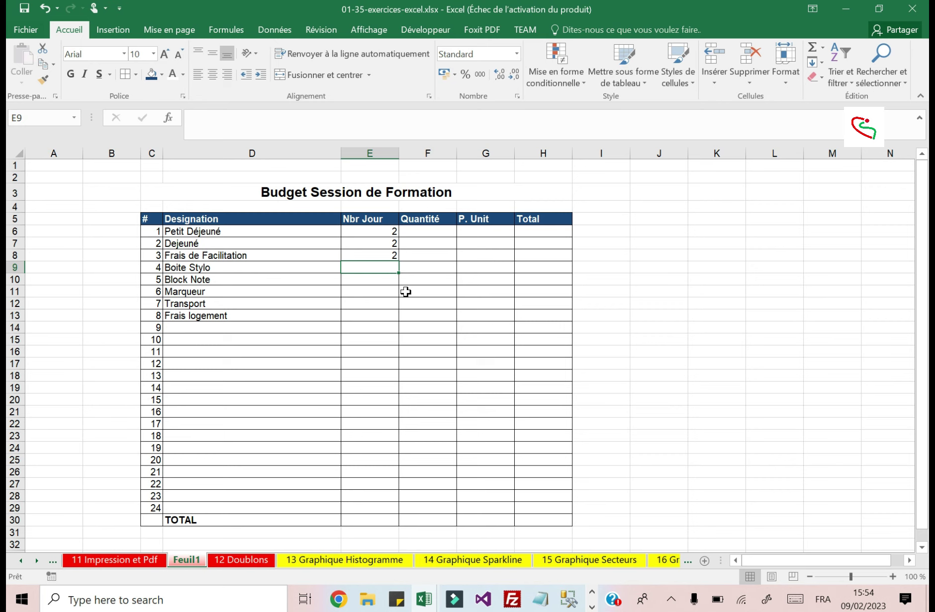
Enter "NA" as the number of days for Boite Stylo, Block Note, Marqueur and Transport, in cells E9 to E12.
text(1)
key(BackSpace)
text(N)
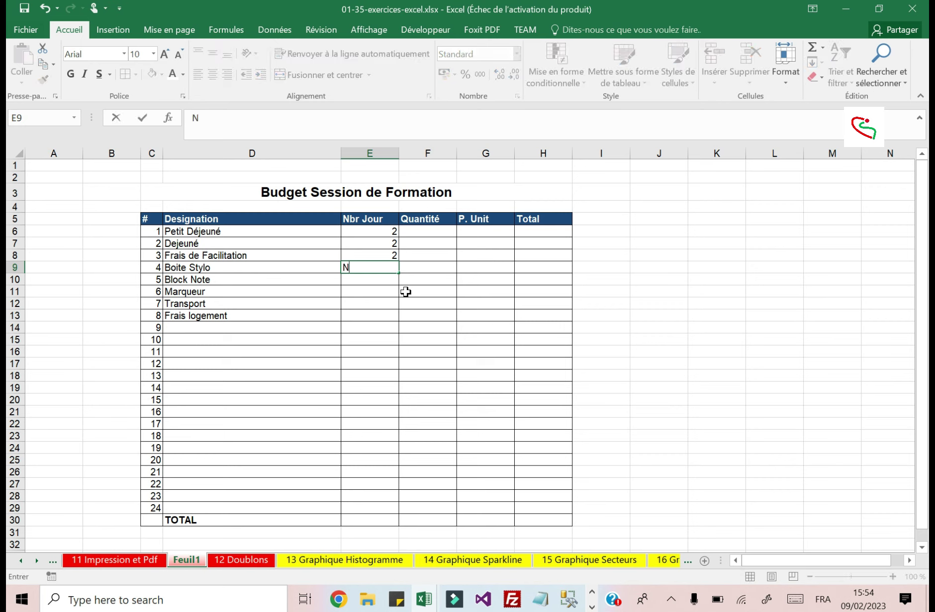
key(BackSpace)
text(NA)
key(ctrl+Return)
key(Return)
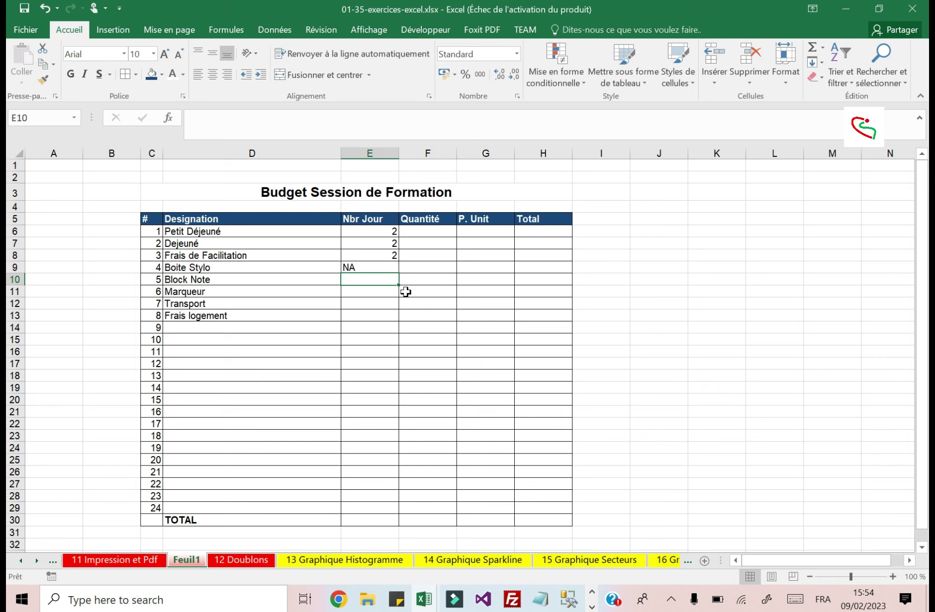
text(NA)
key(Return)
text(NA)
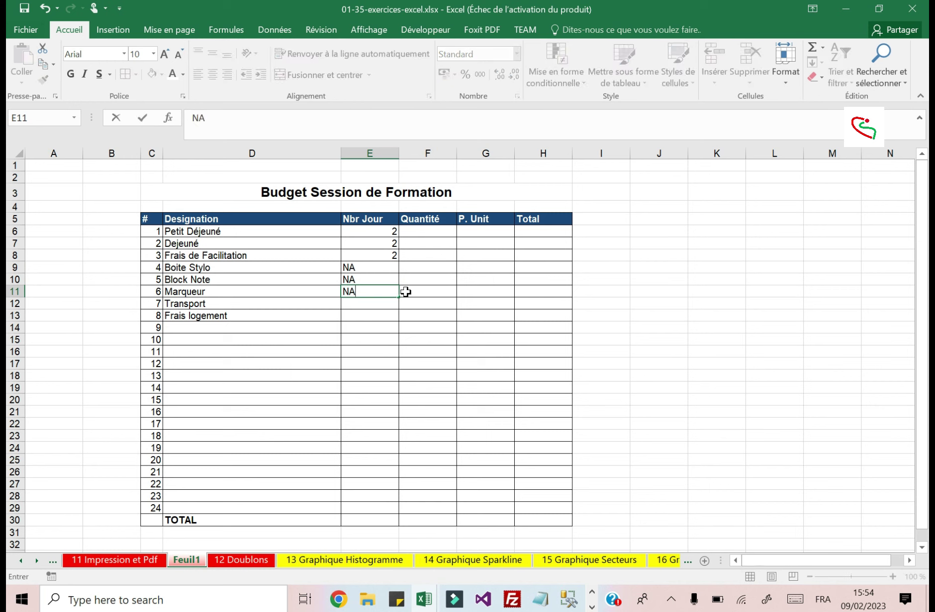
key(Return)
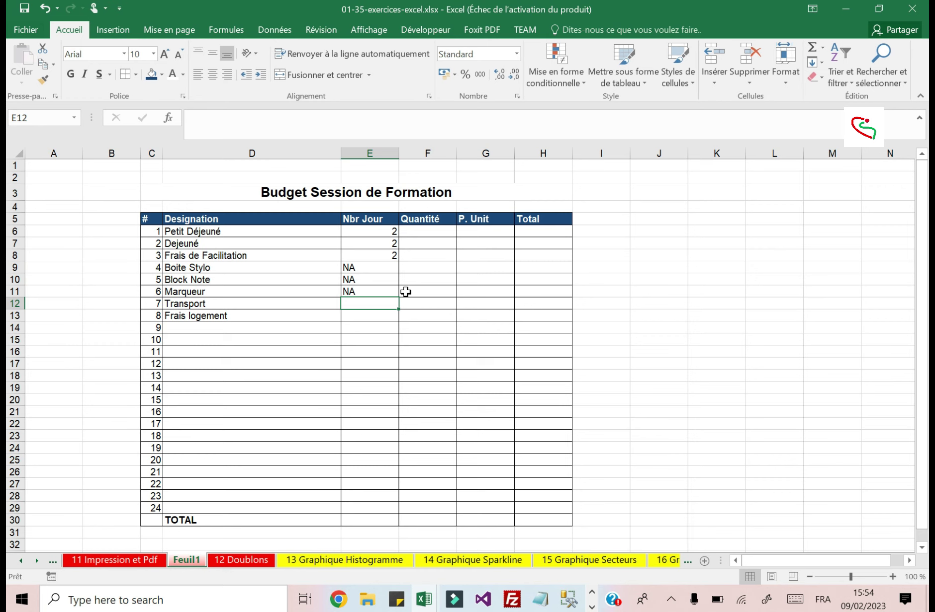
text(NA)
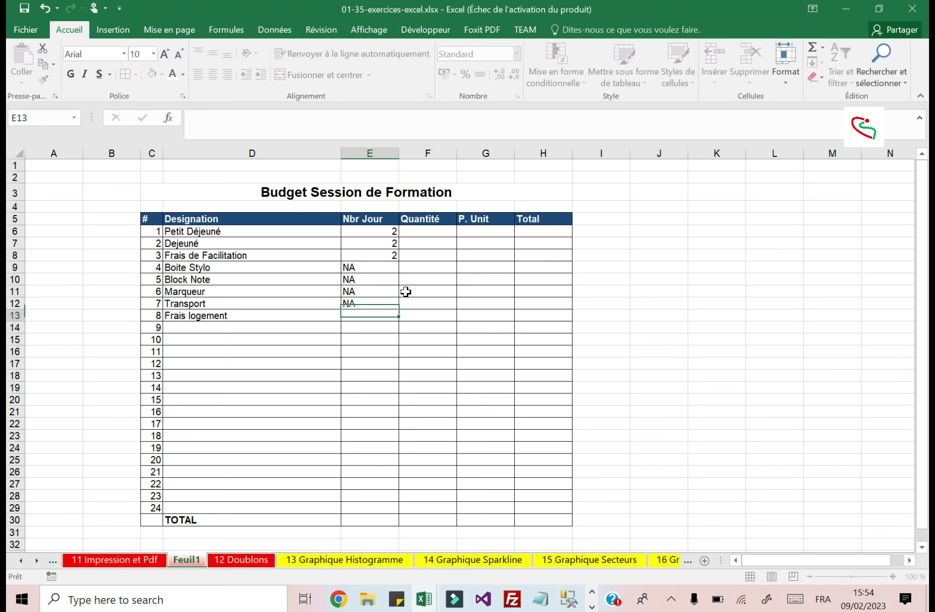
key(Return)
Enter 2 as the number of days for Frais logement in E13 and right-align the NA cells E9:E12.
text(NA)
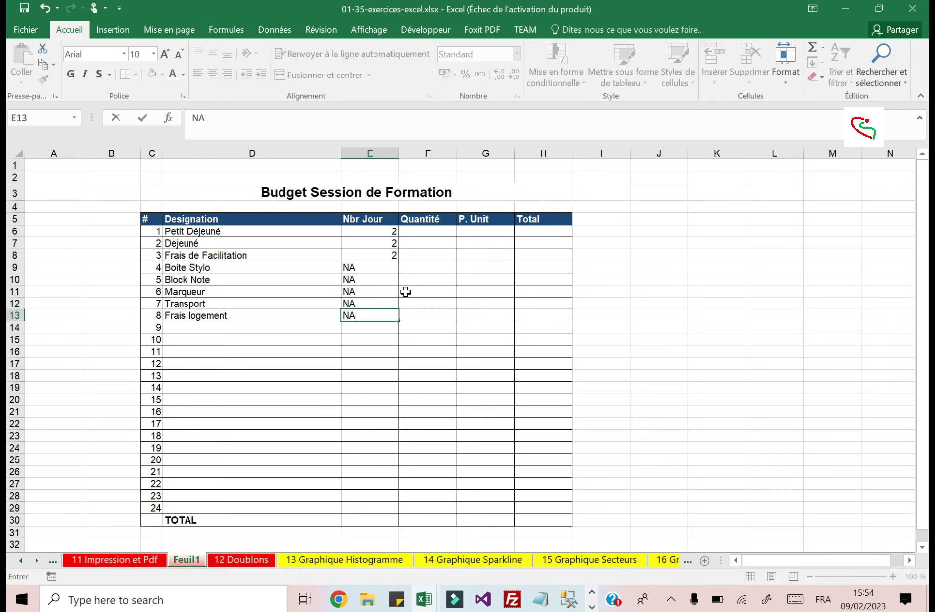
key(BackSpace)
key(BackSpace)
text(2)
click(417, 266)
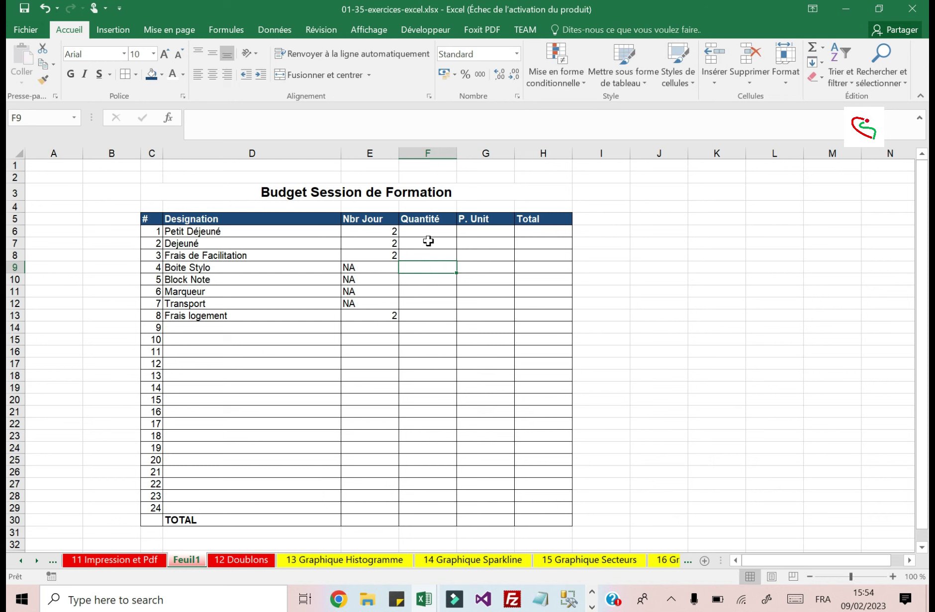
drag(374, 267, 373, 303)
click(227, 75)
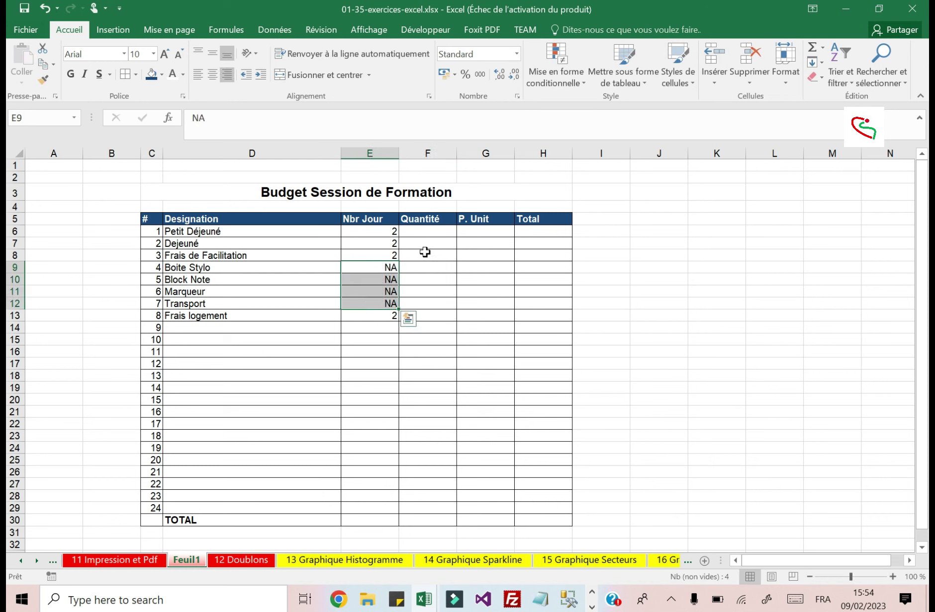
Enter the quantities 12 for Petit Déjeuné, 12 for Dejeuné and 2 for Frais de Facilitation in F6:F8.
click(427, 230)
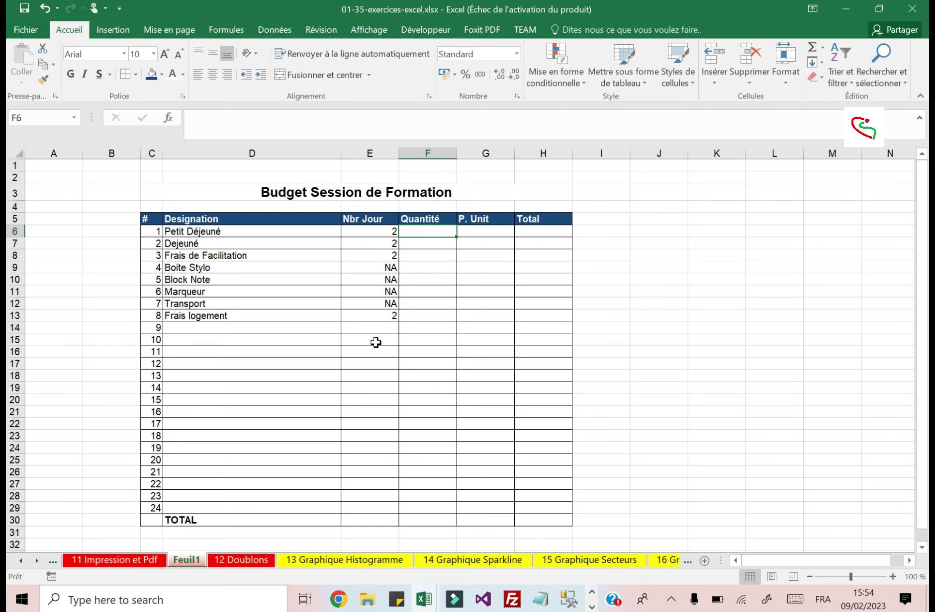
text(12)
key(Return)
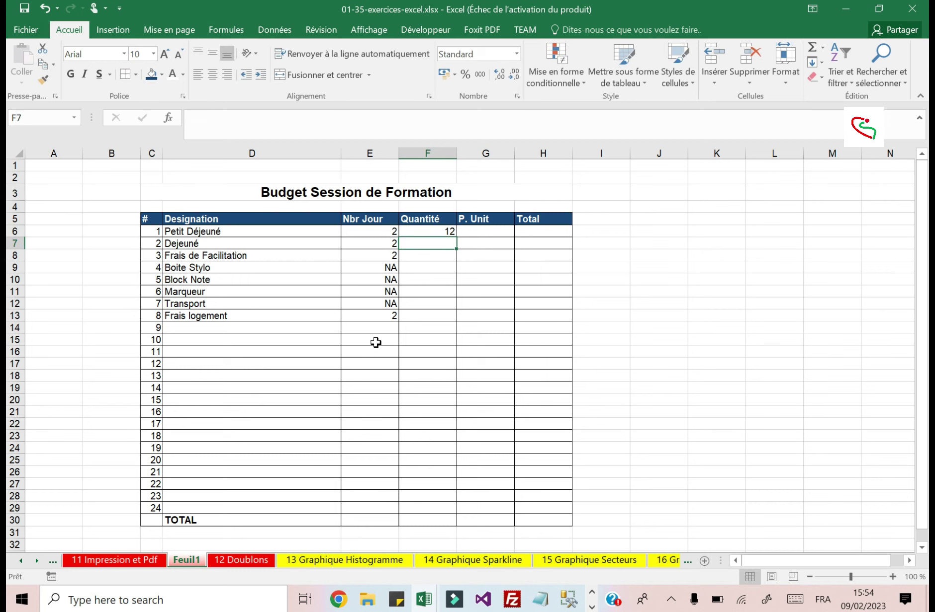
text(12)
key(Return)
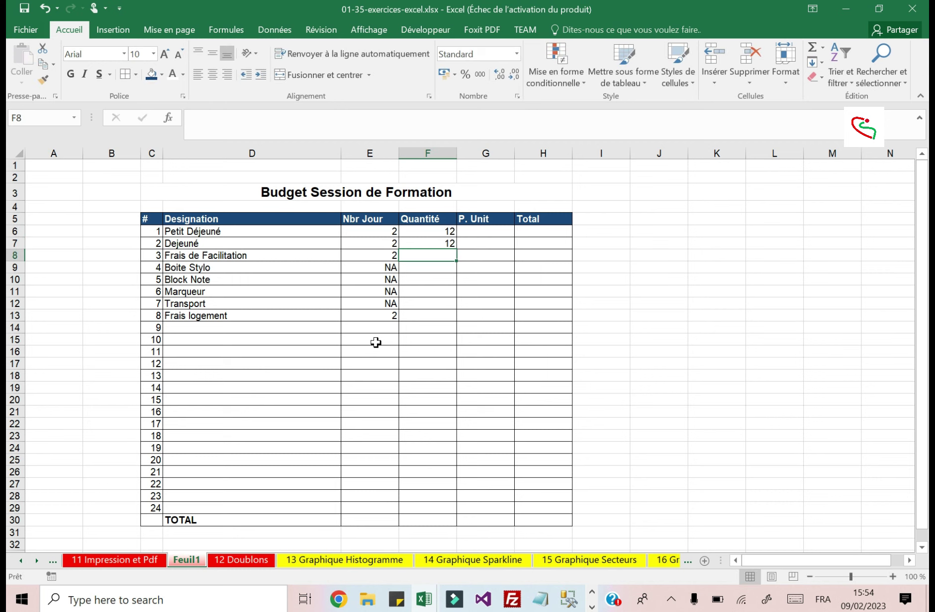
text(2)
key(Return)
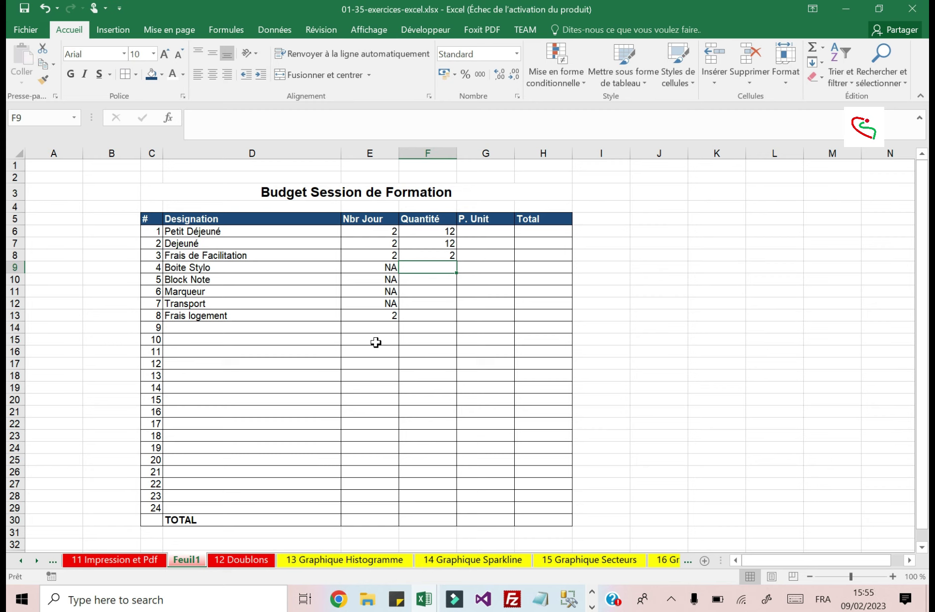
Enter the quantities 1 for Boite Stylo in F9 and 12 for Block Note in F10.
key(Return)
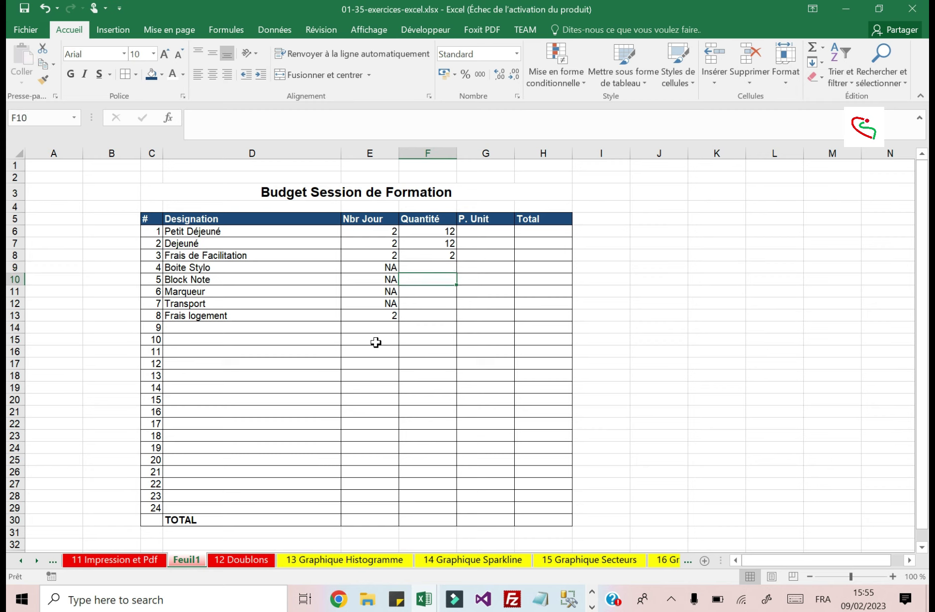
key(Up)
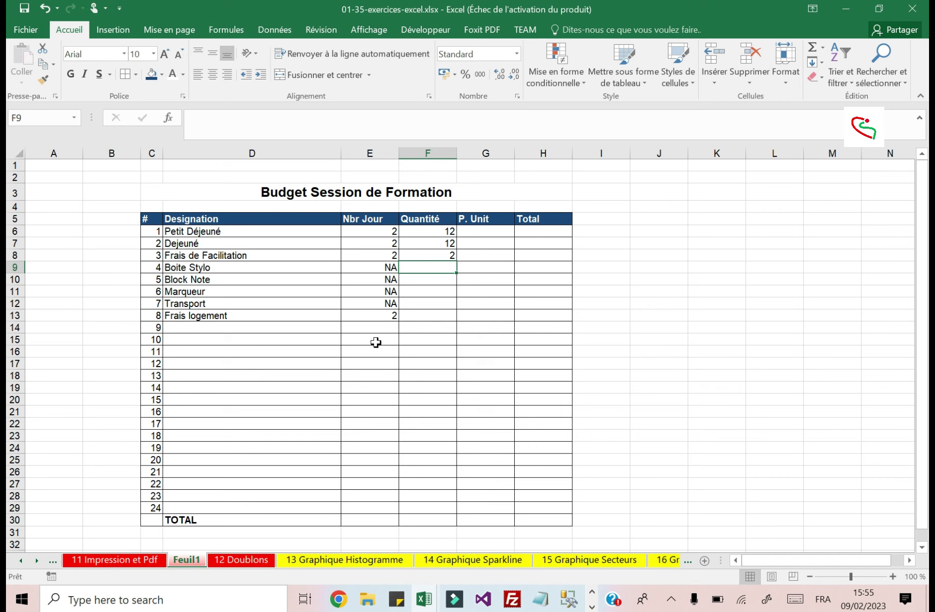
text(1)
key(Return)
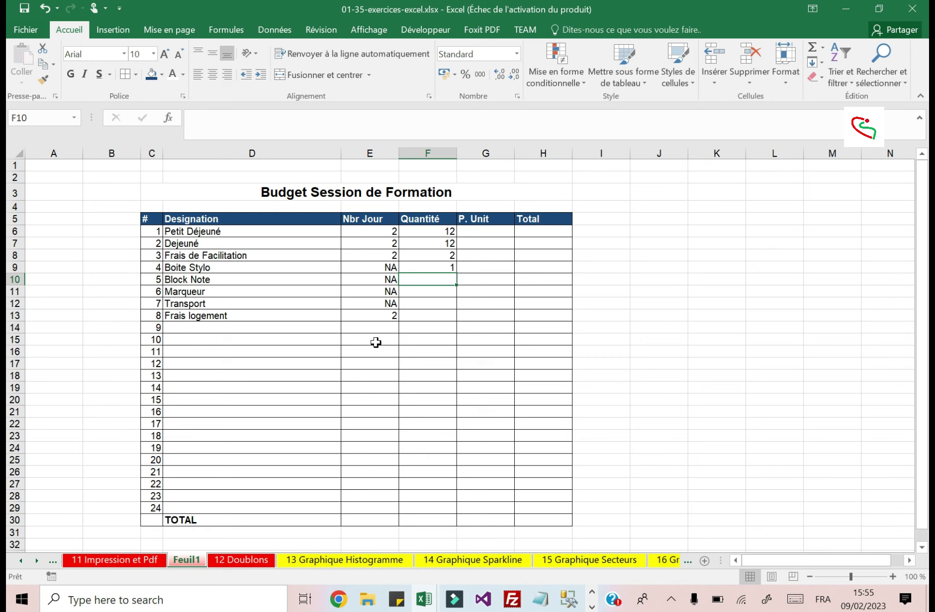
text(12)
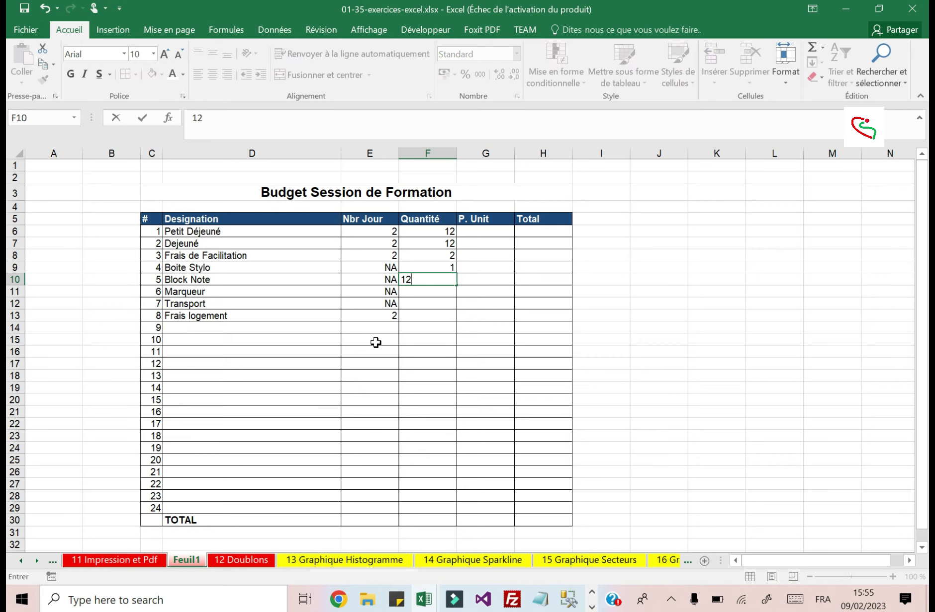
key(Return)
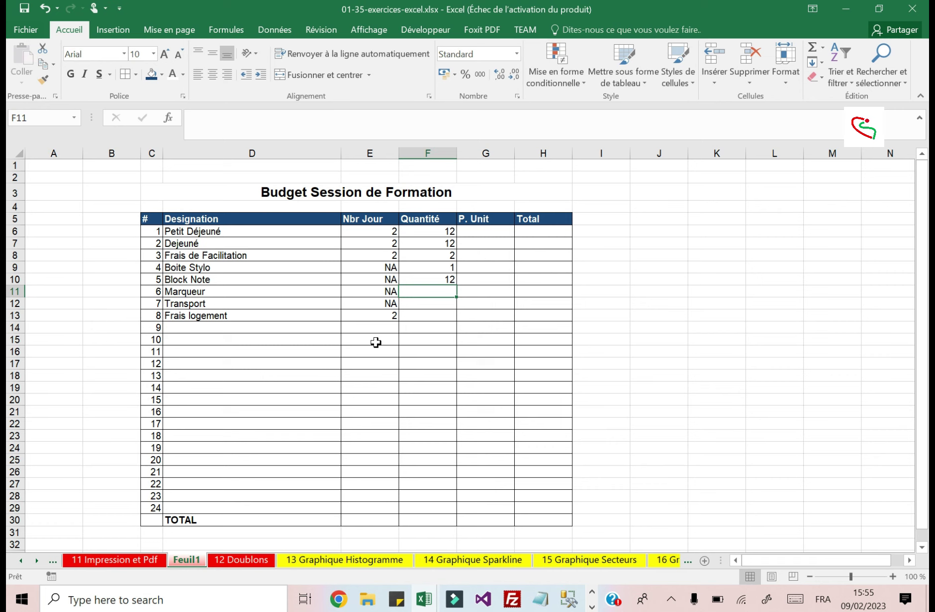
Enter the quantities 5 for Marqueur, 12 for Transport and 12 for Frais logement in F11:F13.
text(5)
key(Return)
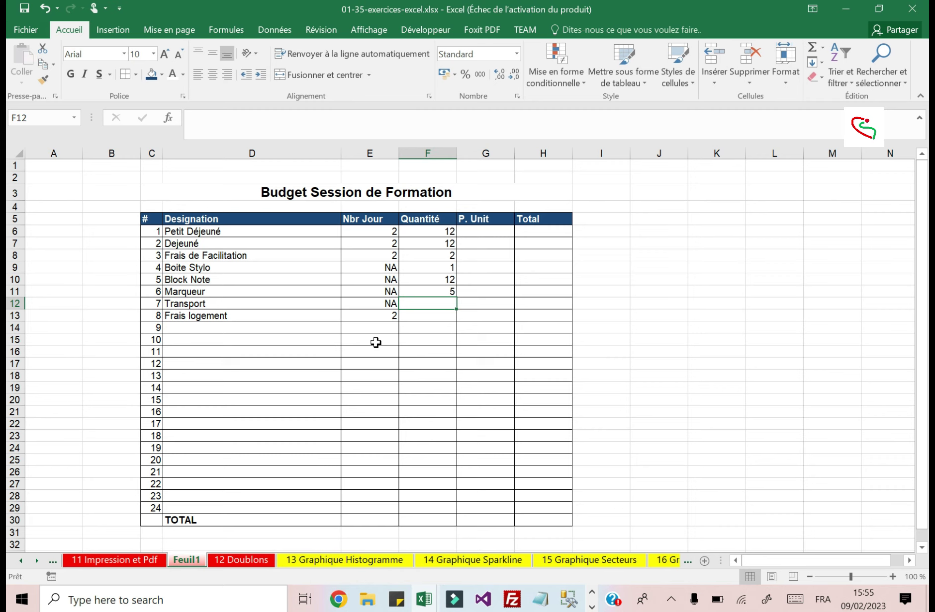
text(12)
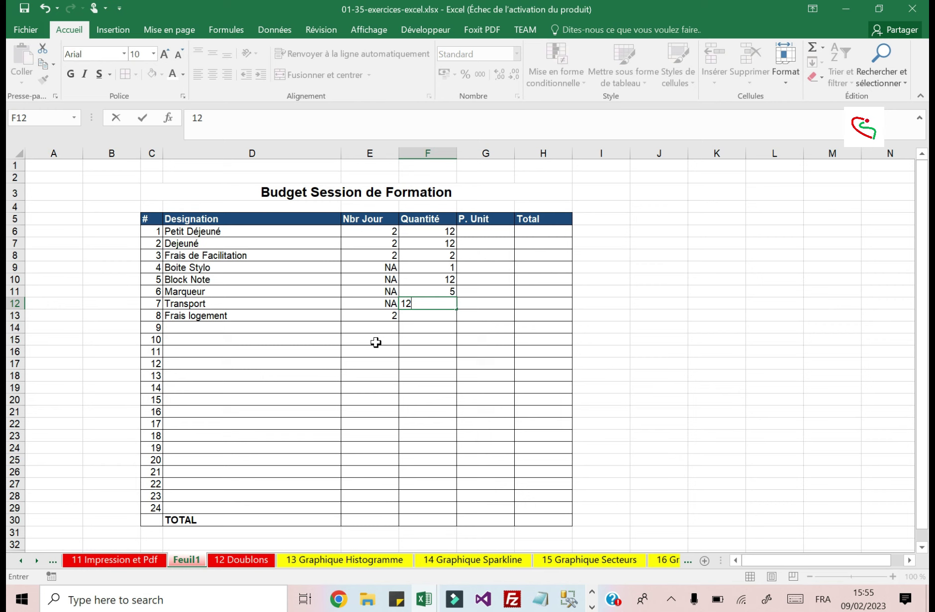
key(Return)
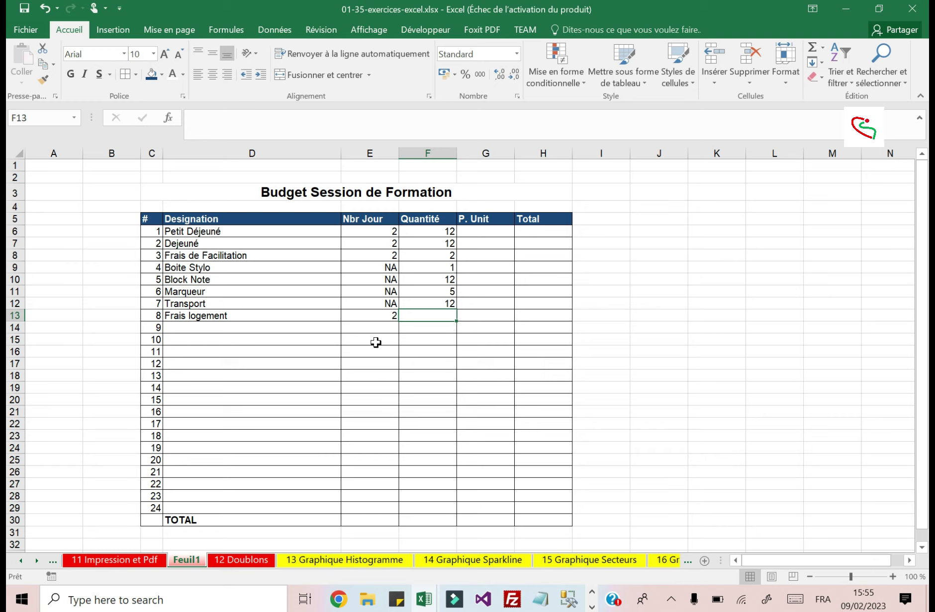
text(12)
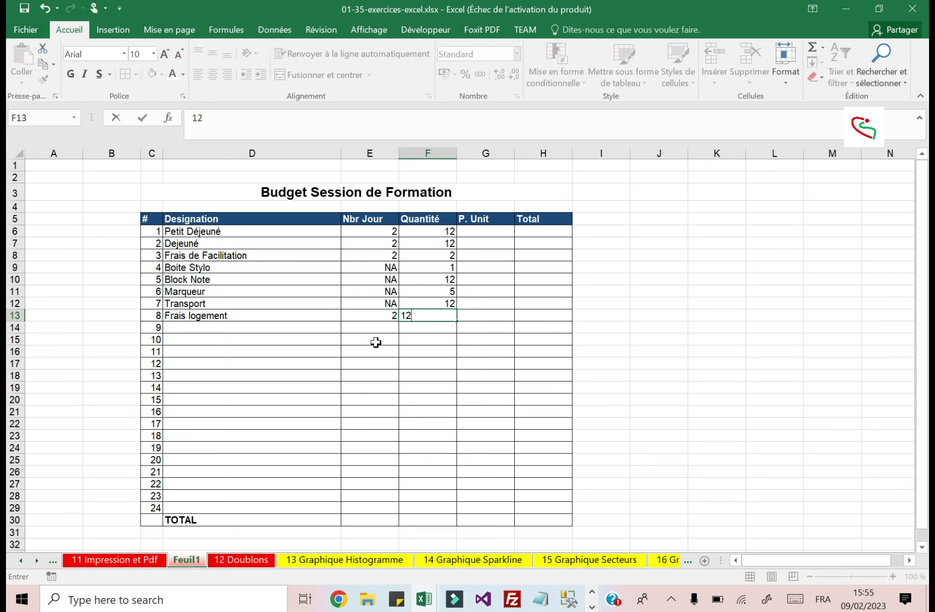
Enter the unit prices 3 for Petit Déjeuné, 5 for Dejeuné and 20 for Frais de Facilitation in G6:G8.
click(481, 232)
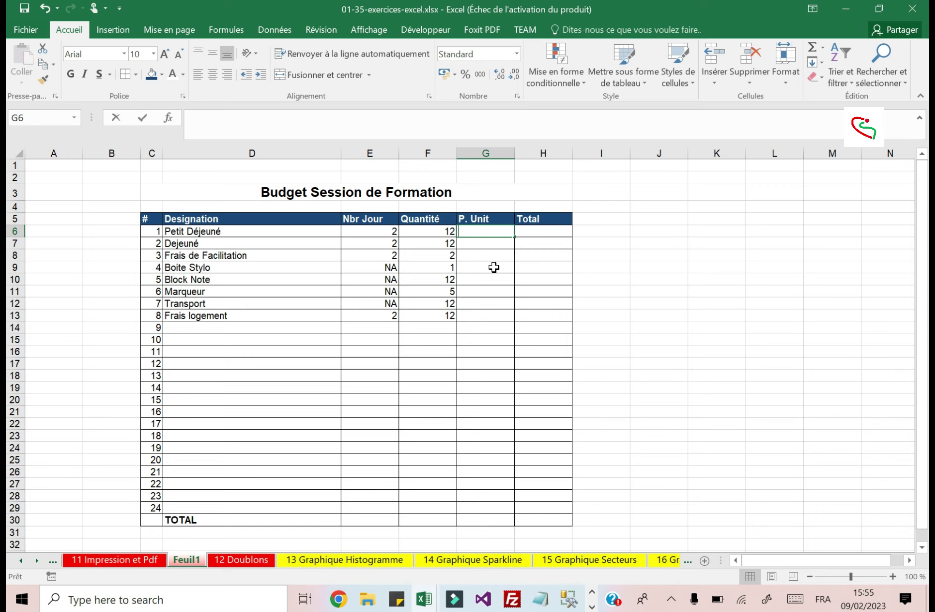
text(3)
key(Return)
text(5)
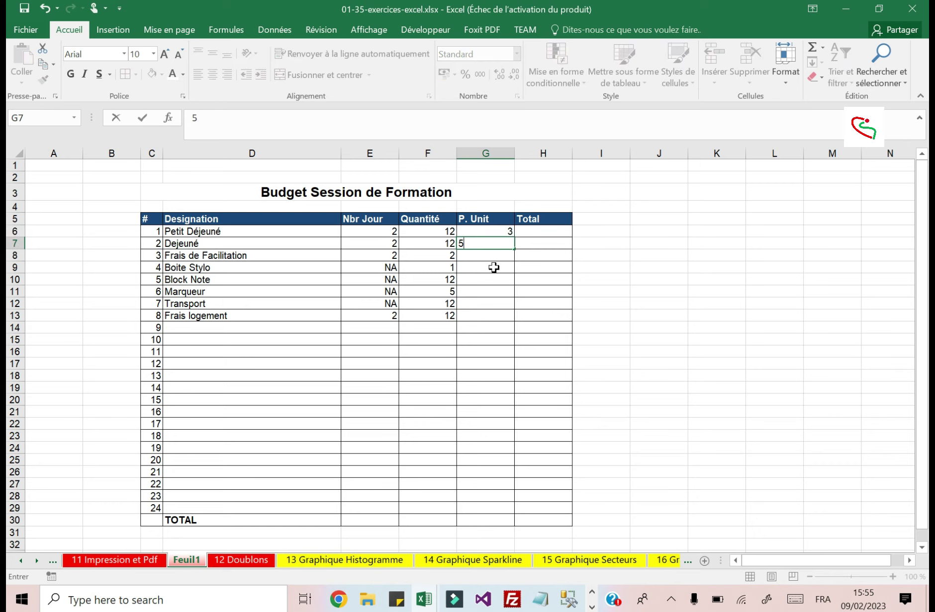
key(Return)
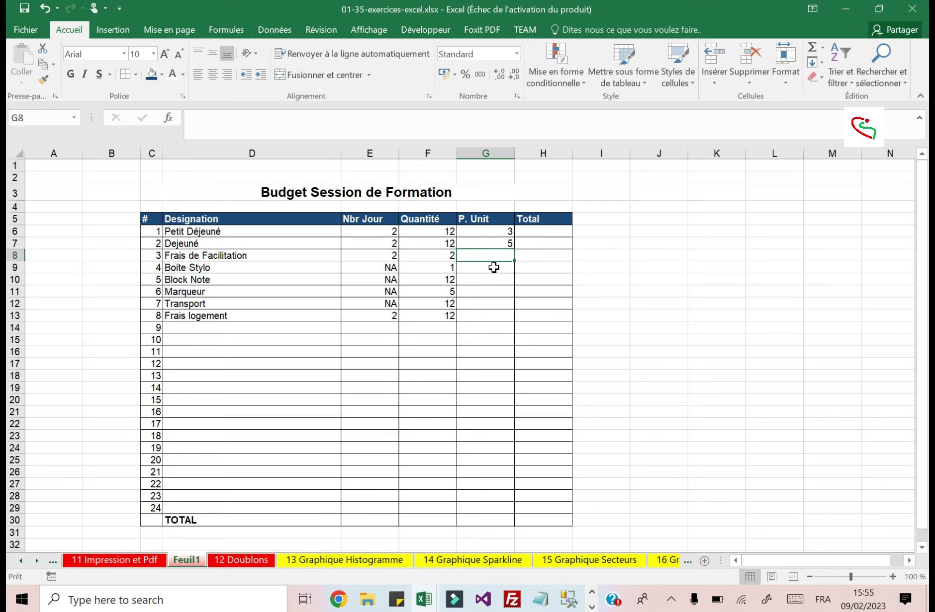
text(20)
key(Return)
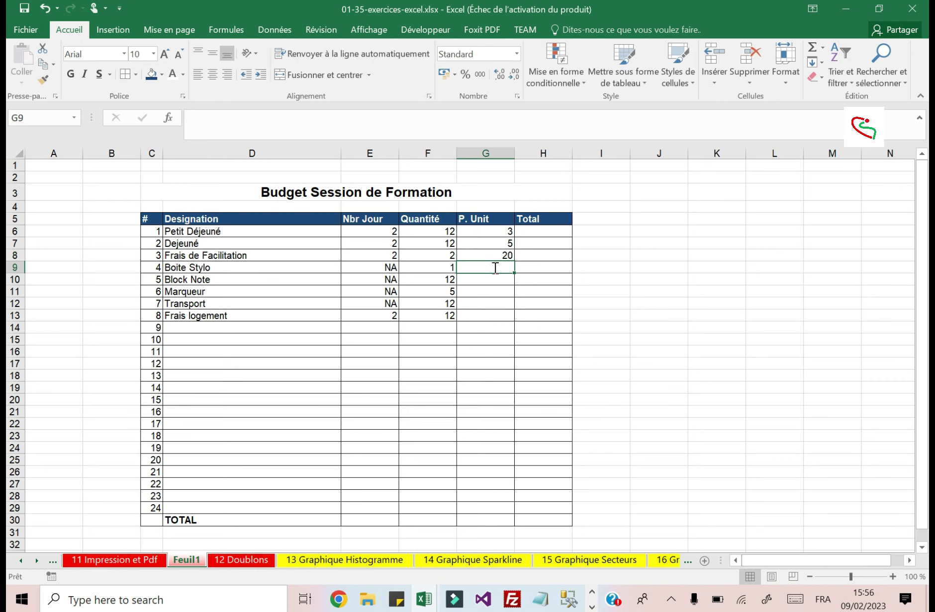
Enter the unit prices 5 for Boite Stylo, 1 for Block Note and 1 for Marqueur in G9:G11.
text(5)
key(Return)
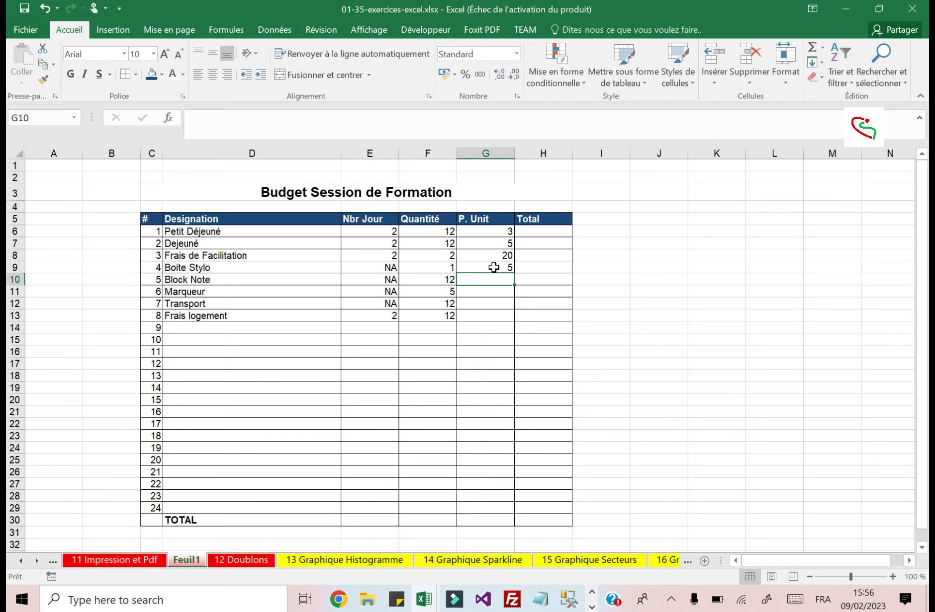
text(1)
key(Return)
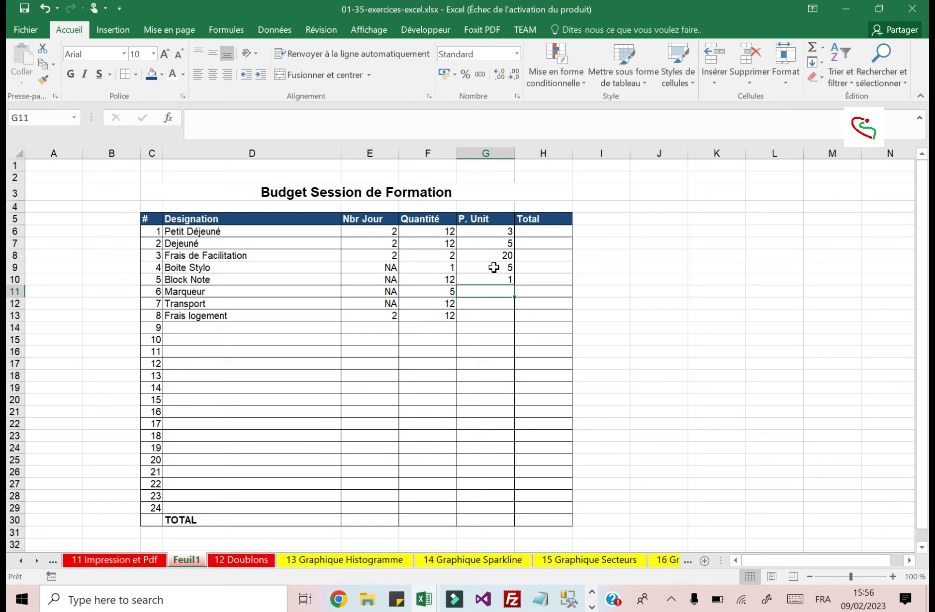
text(1)
key(Return)
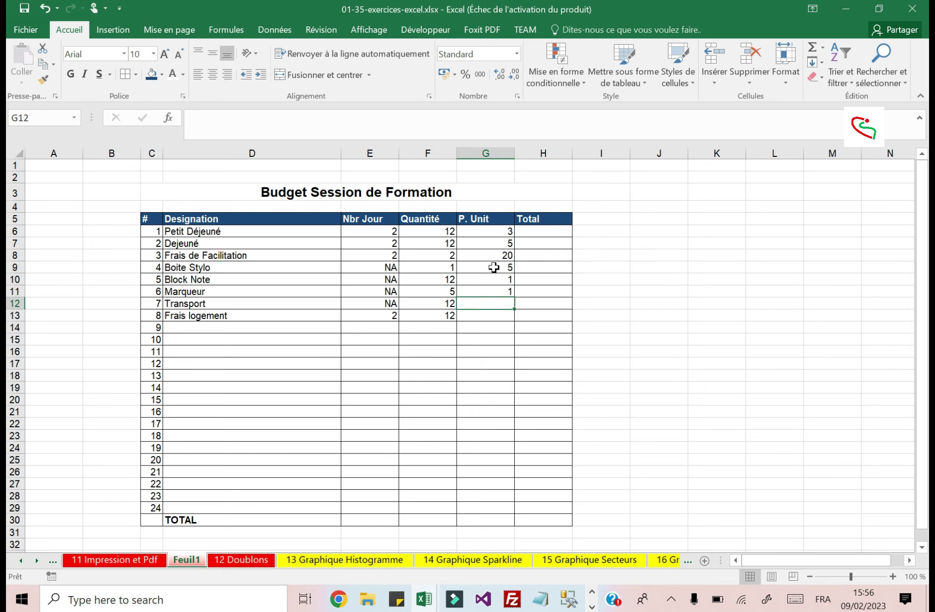
Set the Transport unit price in G12 to 4 and extend its designation in D12 to "Transport (aller-retour x 2$)".
text(2)
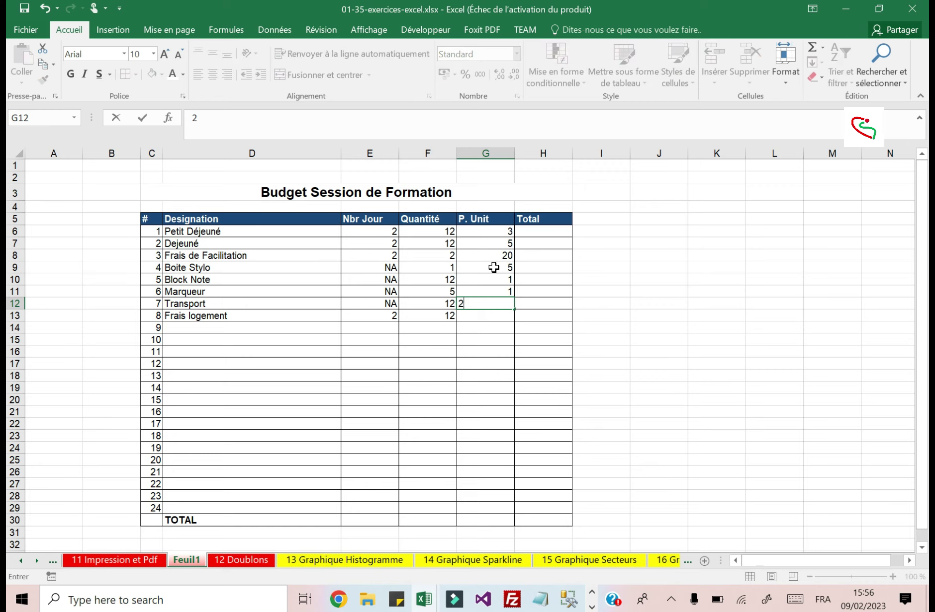
key(Return)
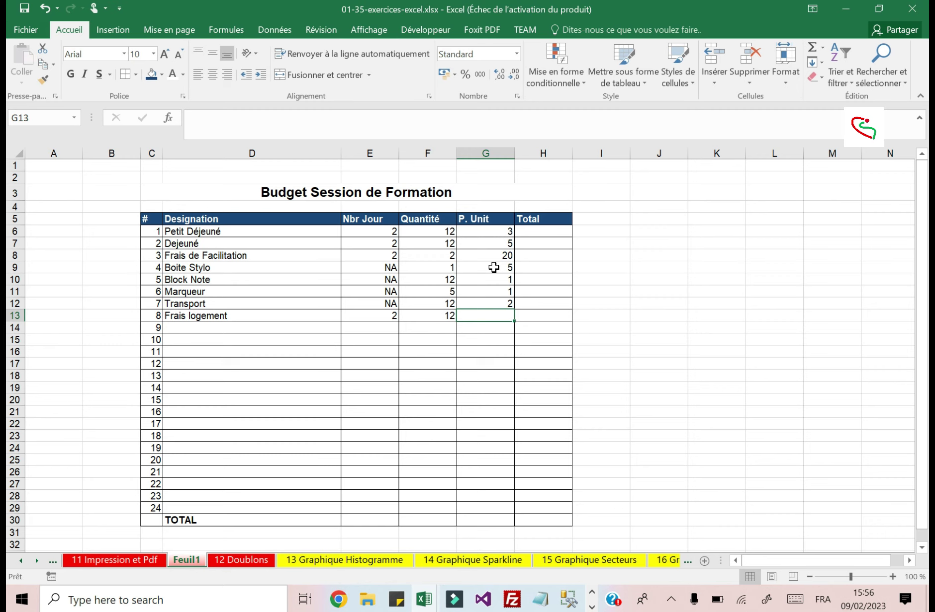
key(Up)
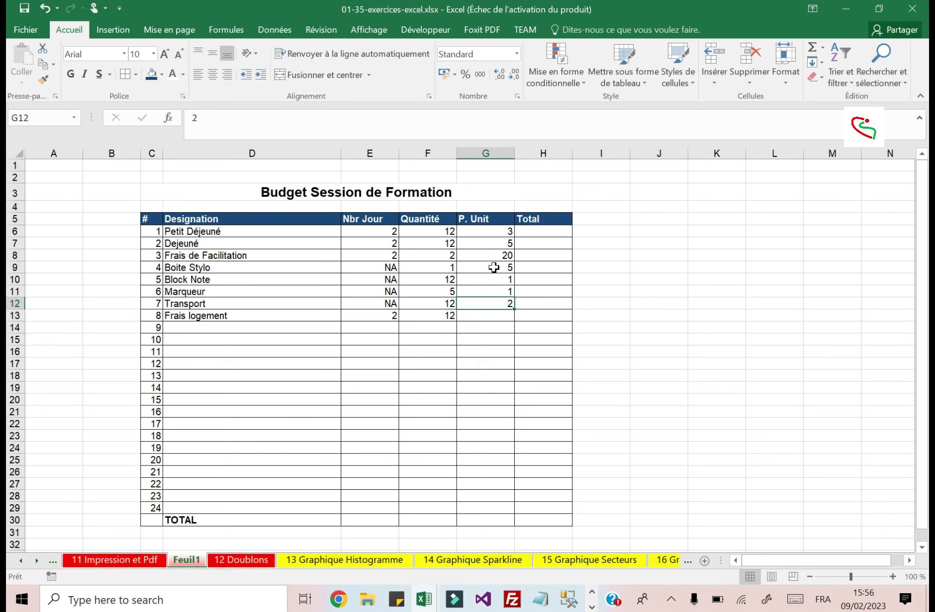
text(4)
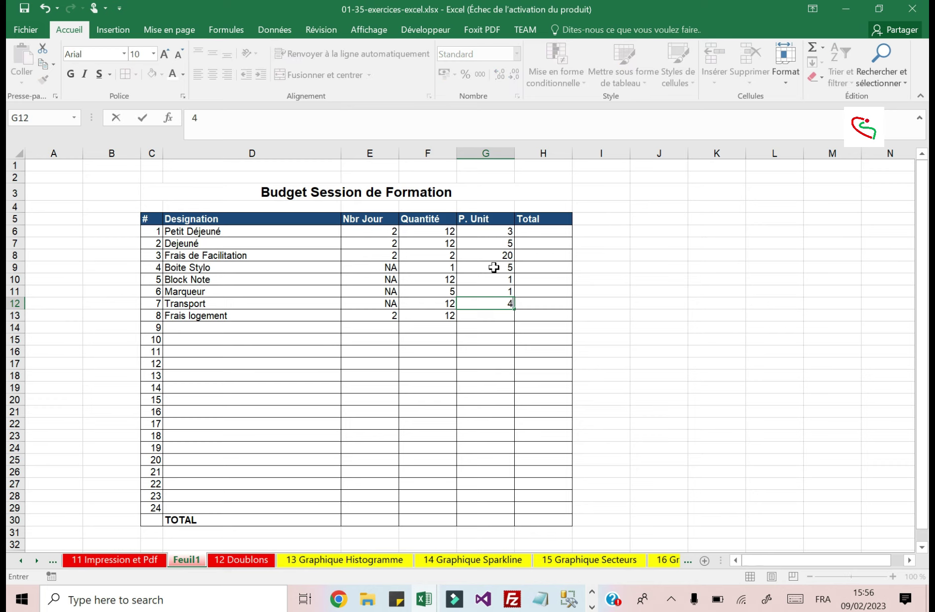
click(261, 123)
text((a)
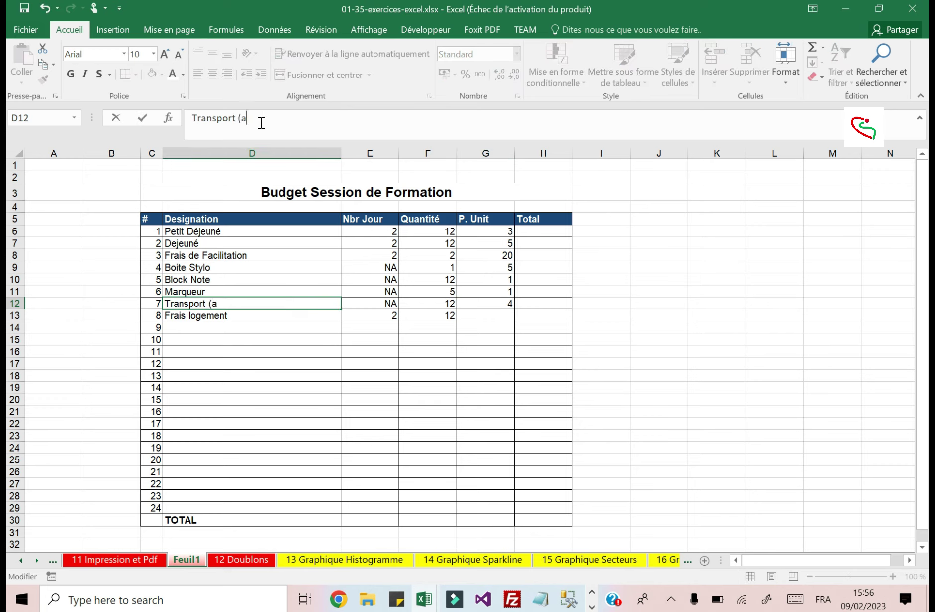
text(ller-retour x 2$)
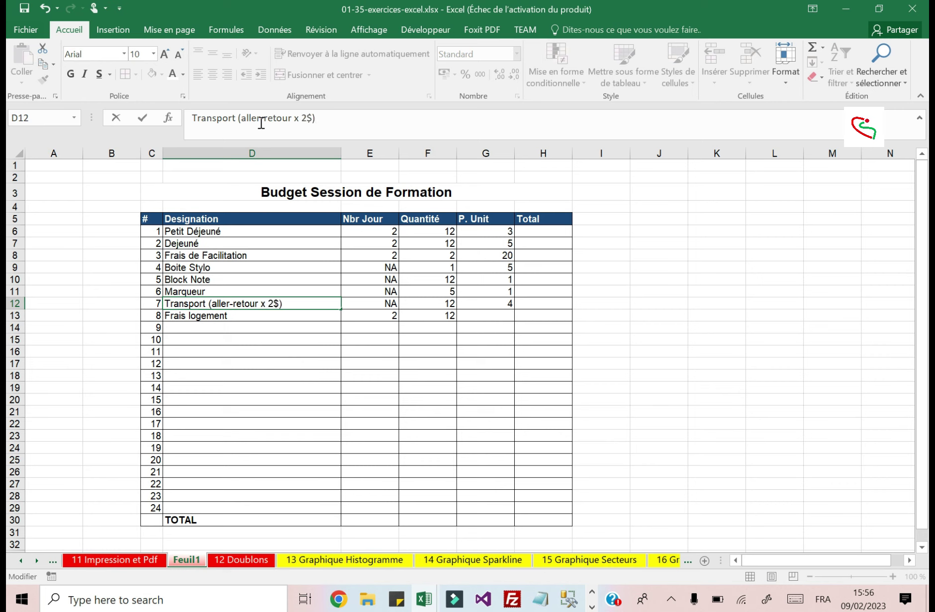
Enter 30 as the unit price for Frais logement in G13.
click(480, 317)
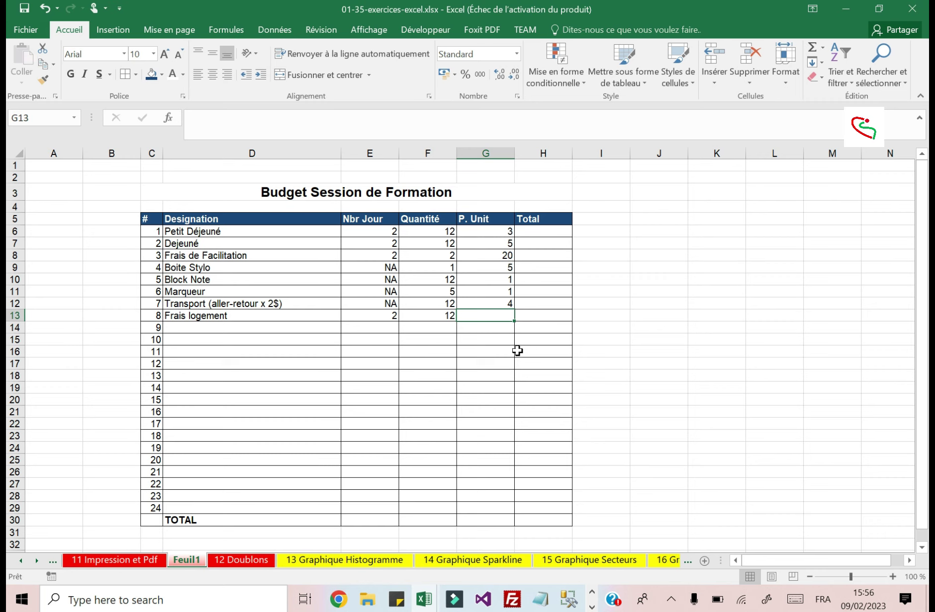
text(30)
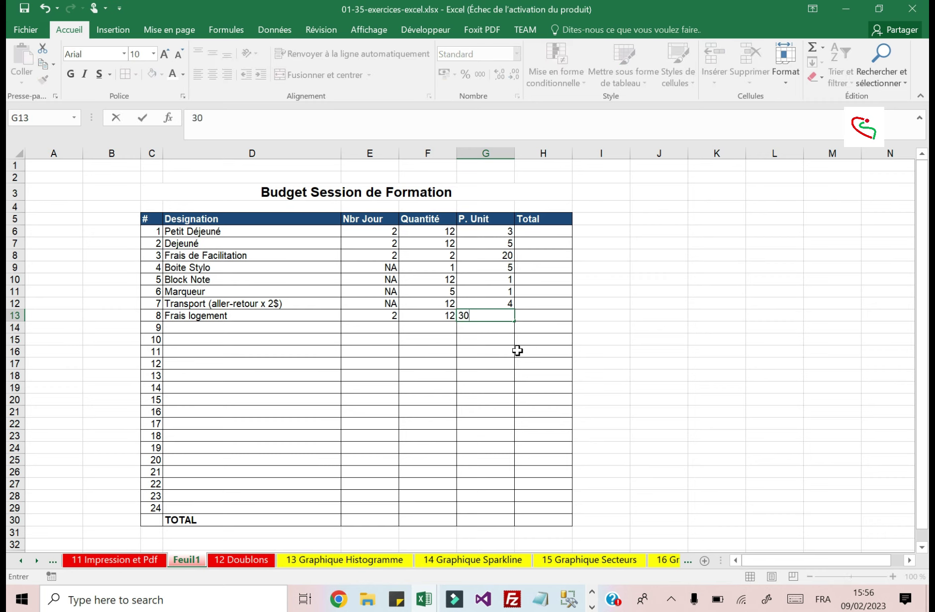
key(Tab)
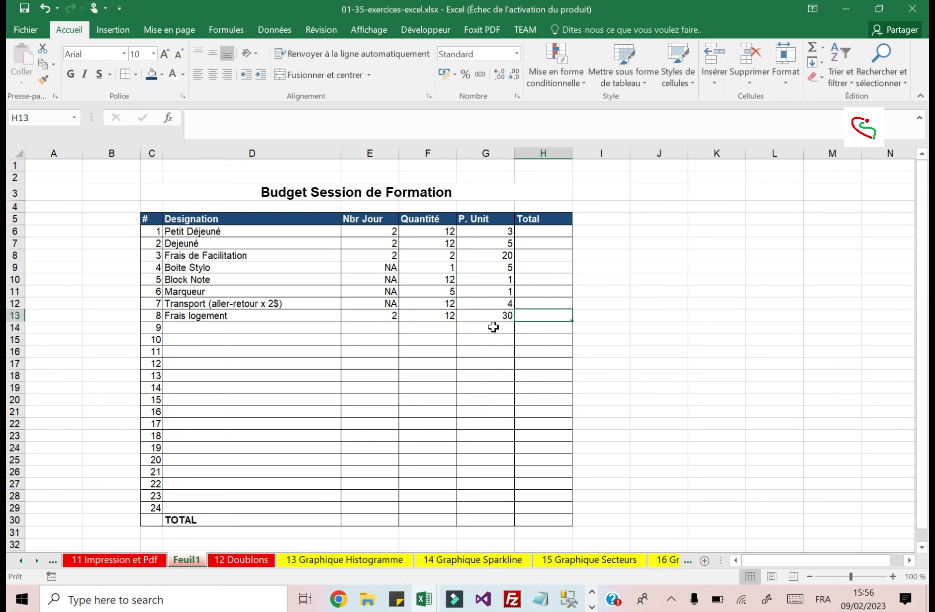
Enter the formula =E6*F6*G6 in H6 to multiply the days, quantity and unit price of Petit Déjeuné.
click(541, 235)
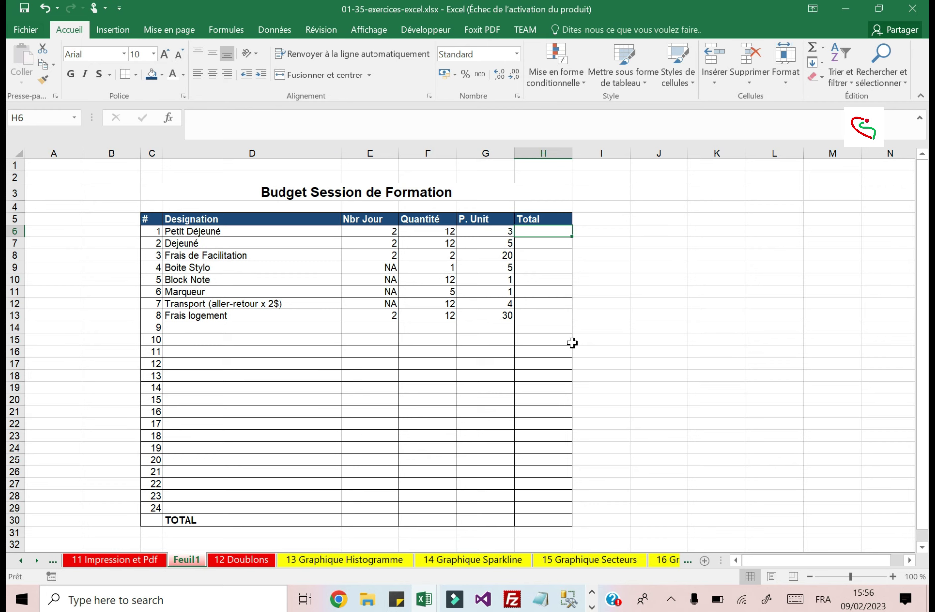
text($)
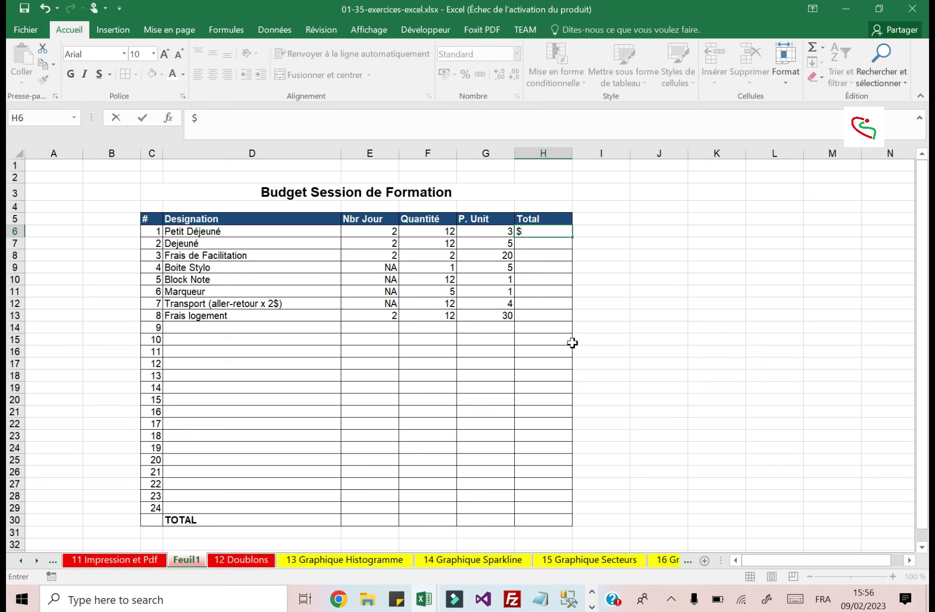
key(BackSpace)
text(=)
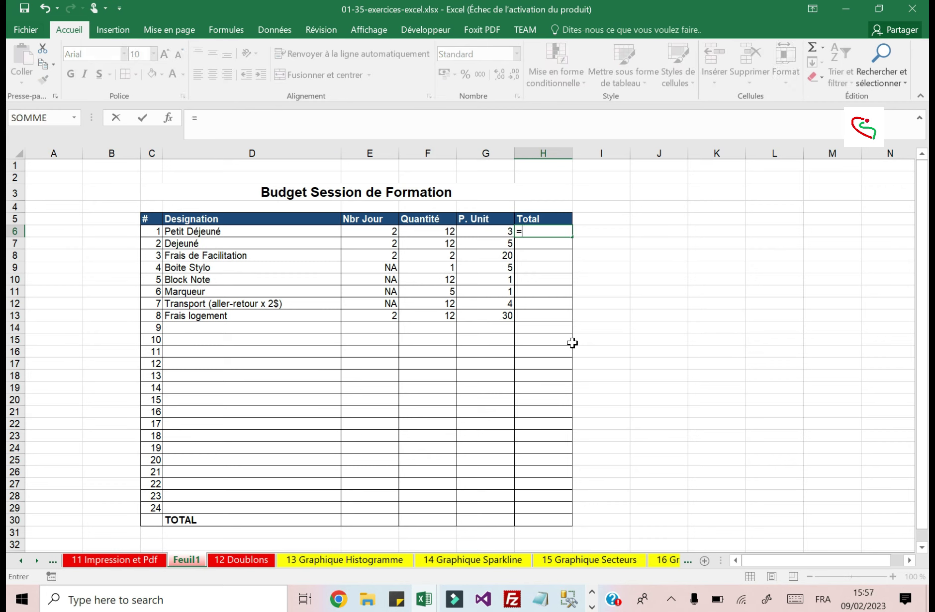
click(391, 233)
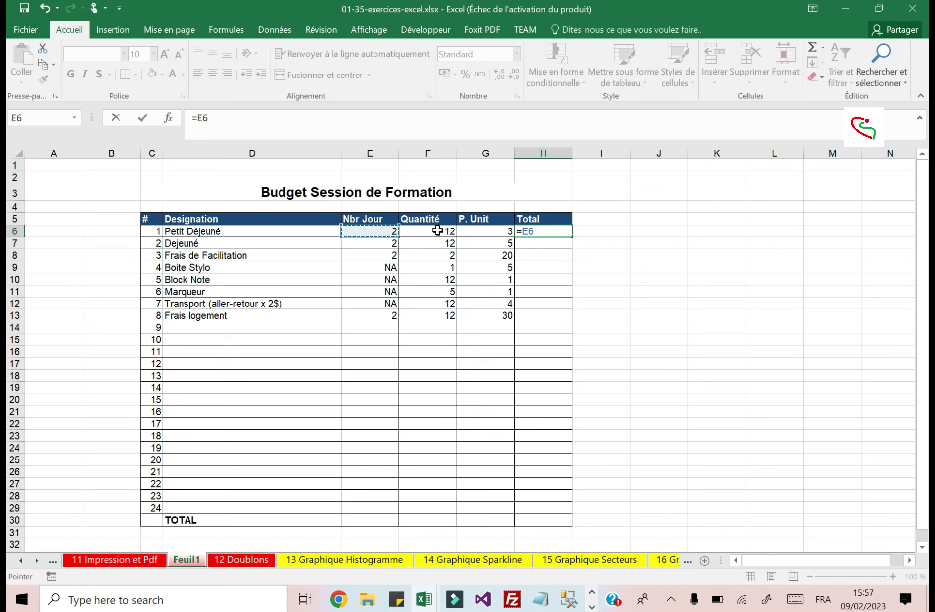
text(*)
text(/)
click(437, 230)
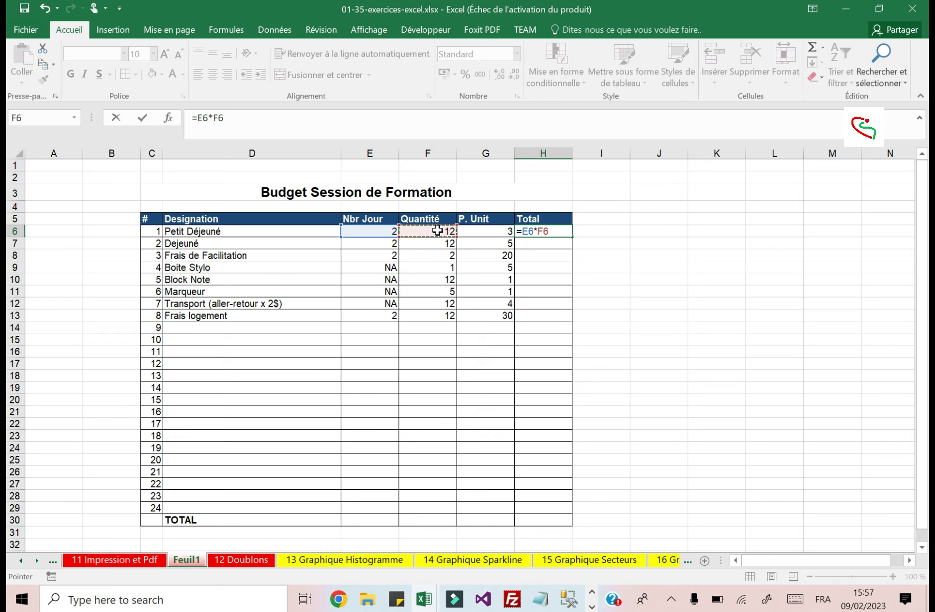
text(*)
click(477, 231)
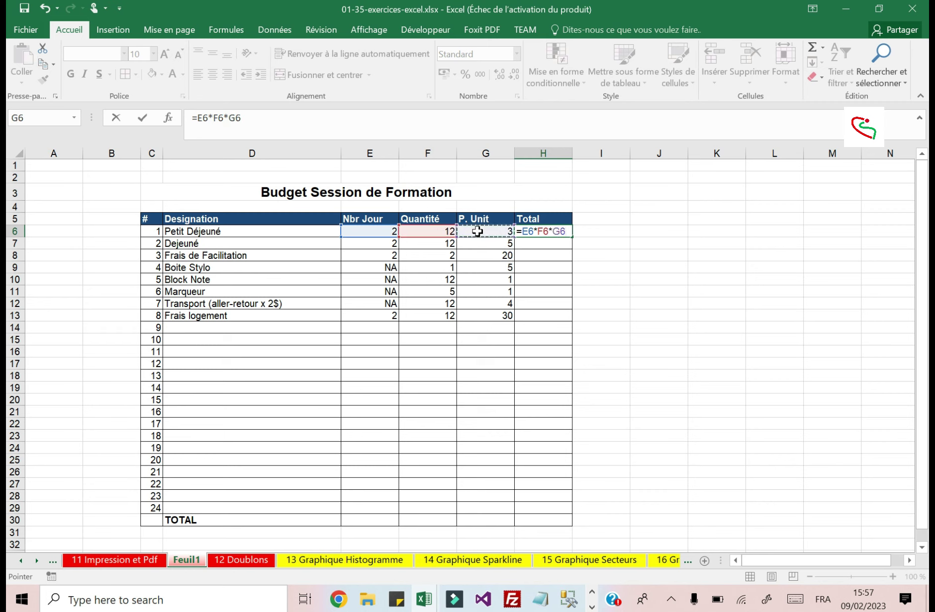
key(Return)
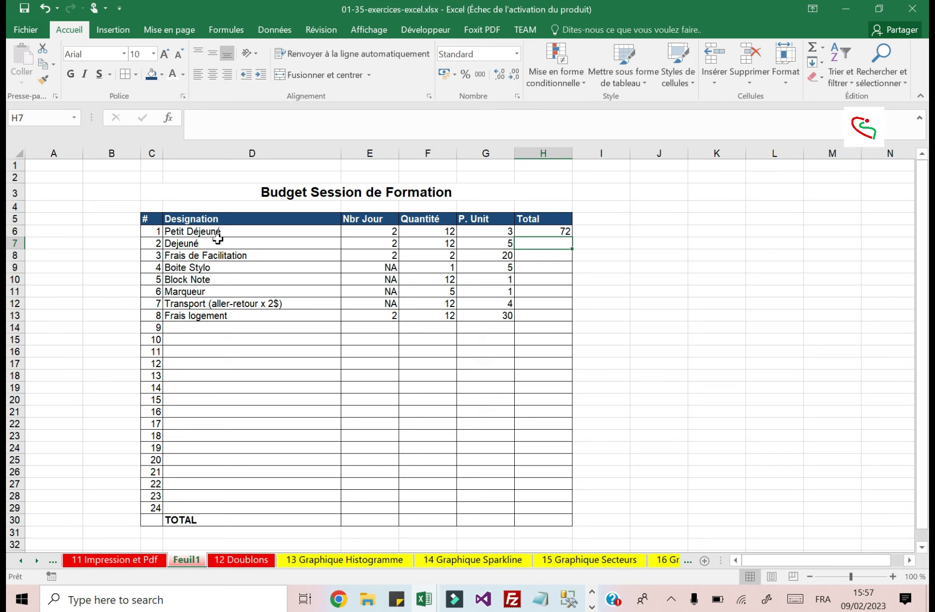
Copy the H6 formula down to H13 and inspect the error options for the Boite Stylo total in H9.
click(553, 232)
drag(572, 237, 555, 320)
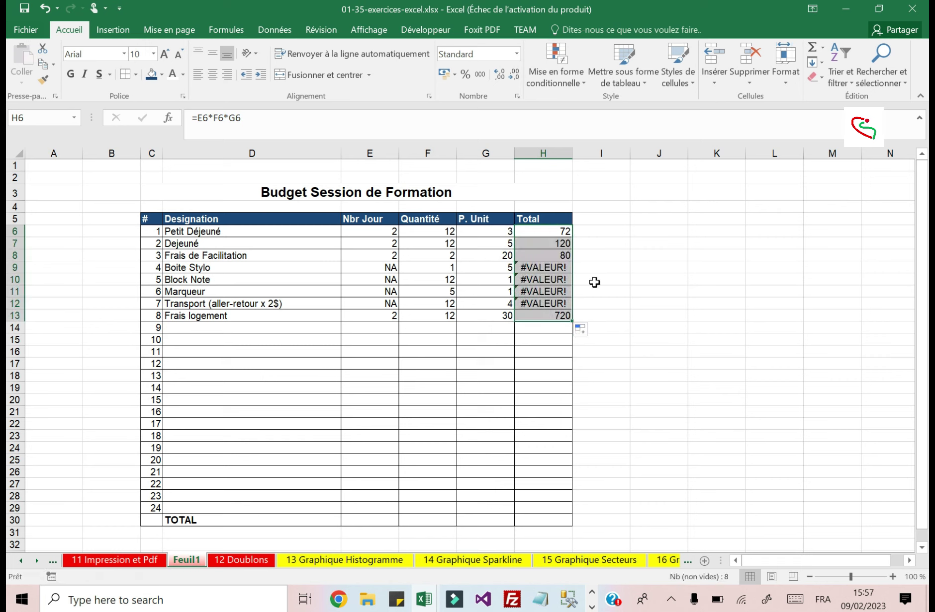
click(554, 267)
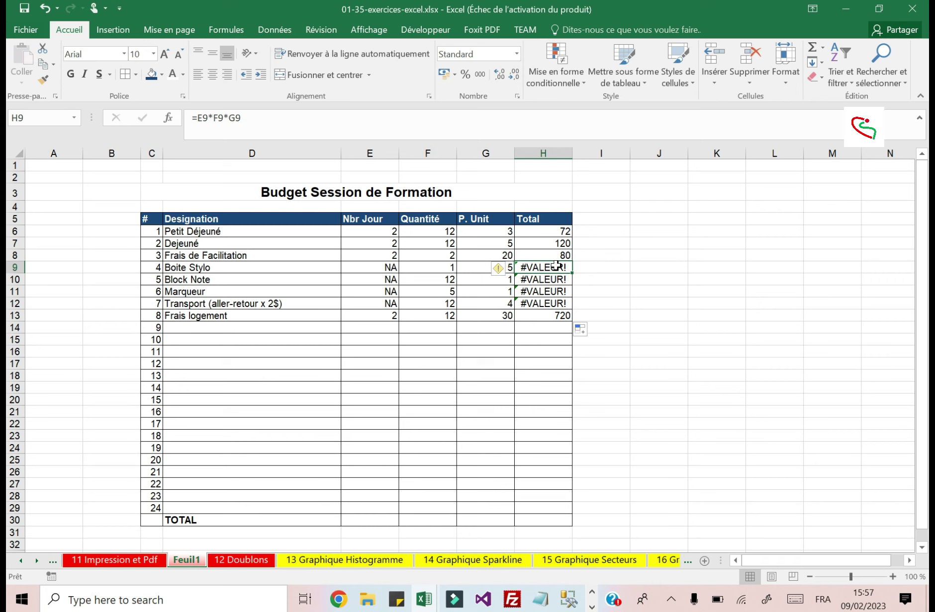
click(502, 269)
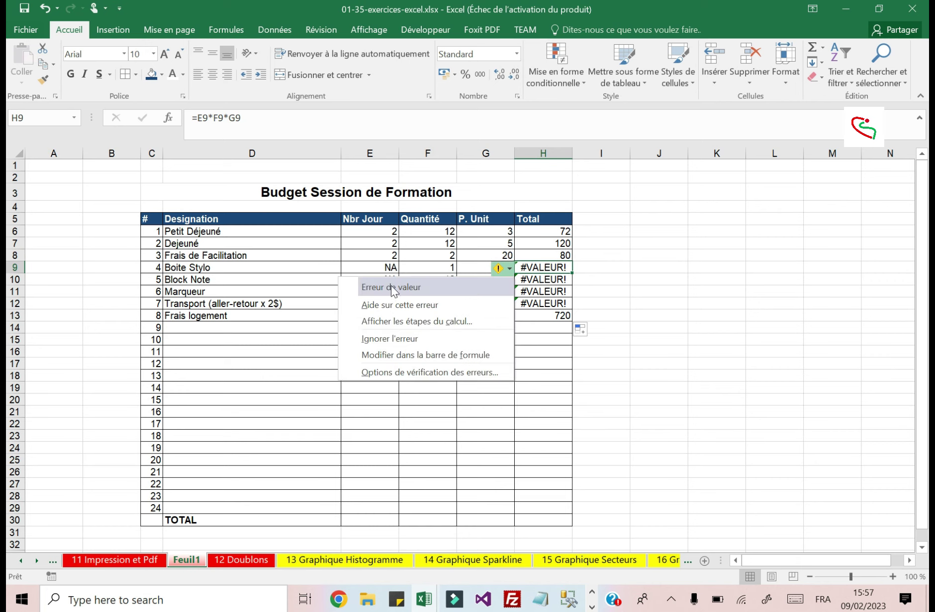
click(545, 268)
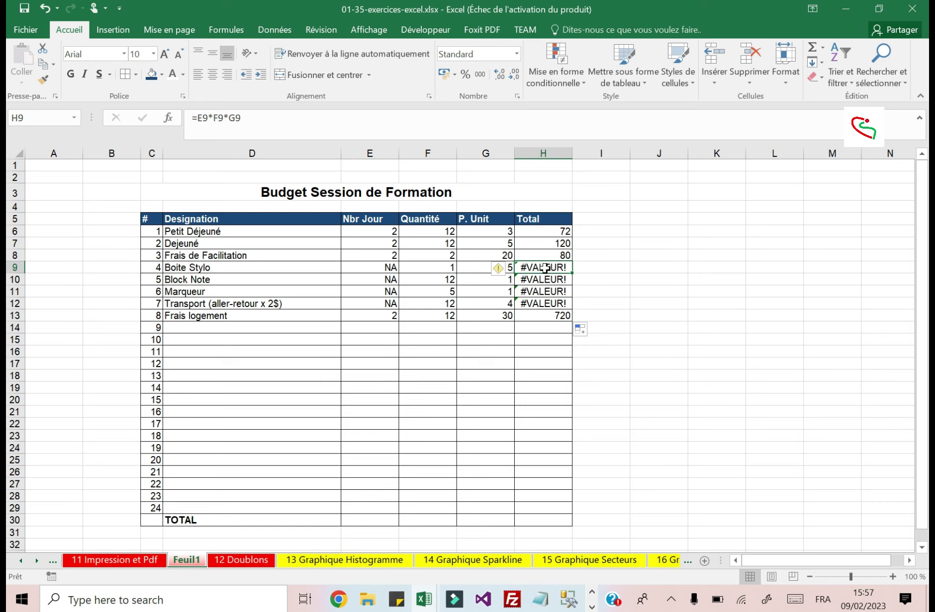
Remove the days factor from the H9 formula, making it =F9*G9, and copy it down to H12.
double_click(545, 268)
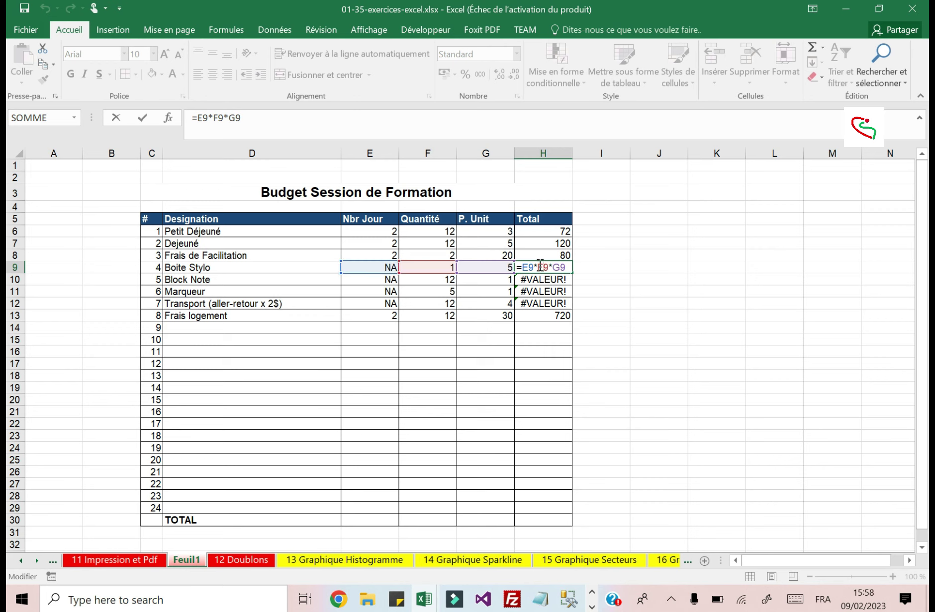
drag(537, 267, 522, 267)
key(Delete)
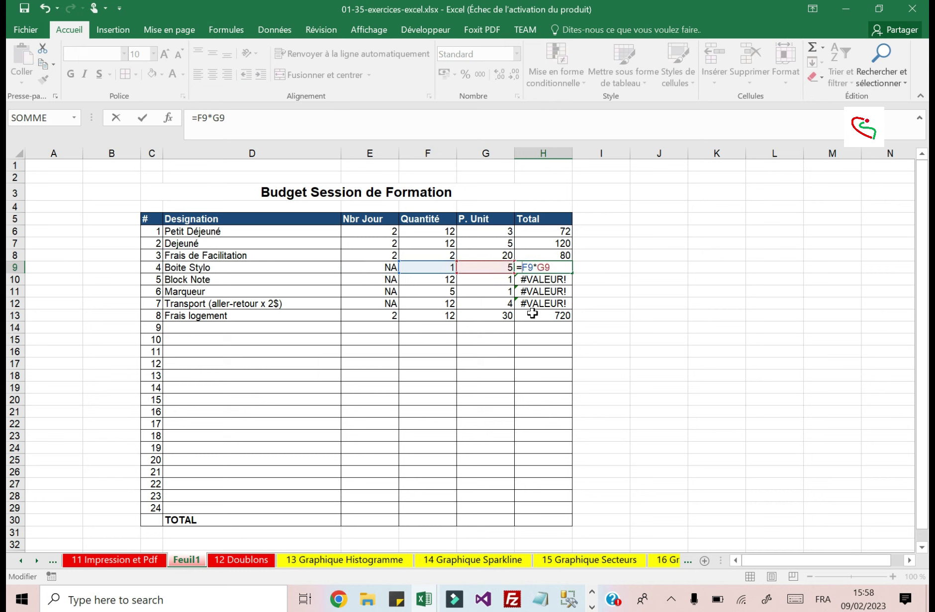
key(Return)
click(555, 273)
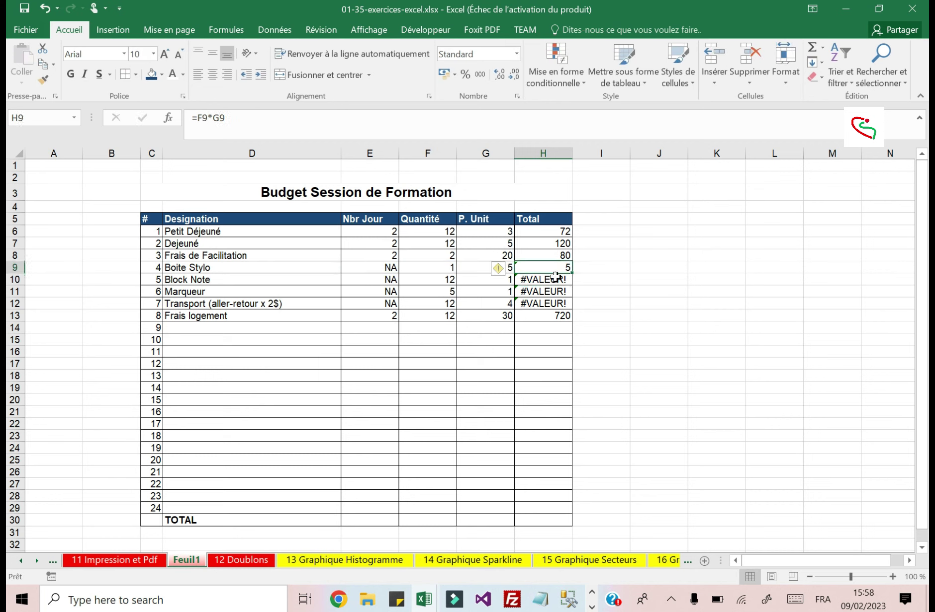
drag(572, 277, 573, 308)
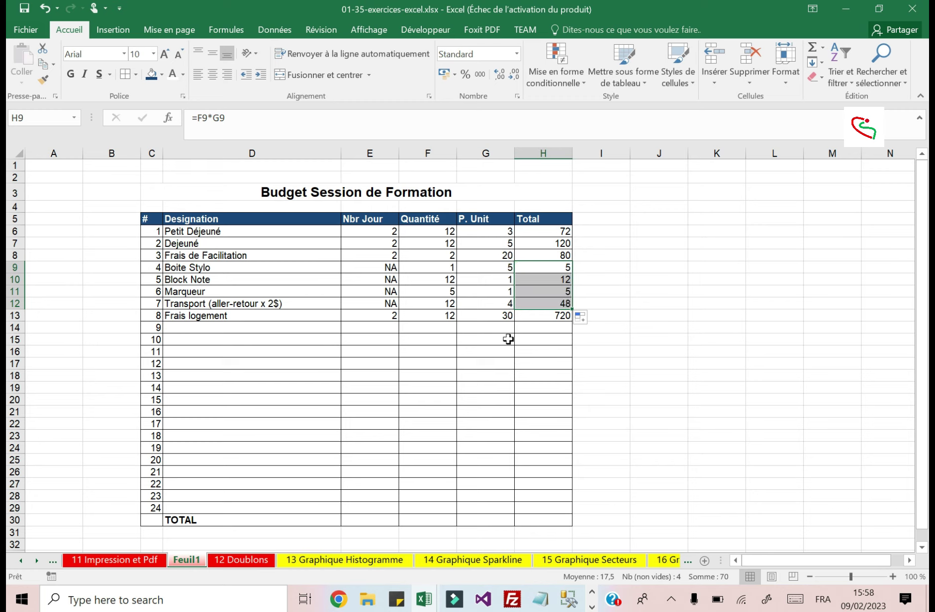
Review the cell references used by the Boite Stylo total formula in H9.
click(547, 267)
double_click(547, 267)
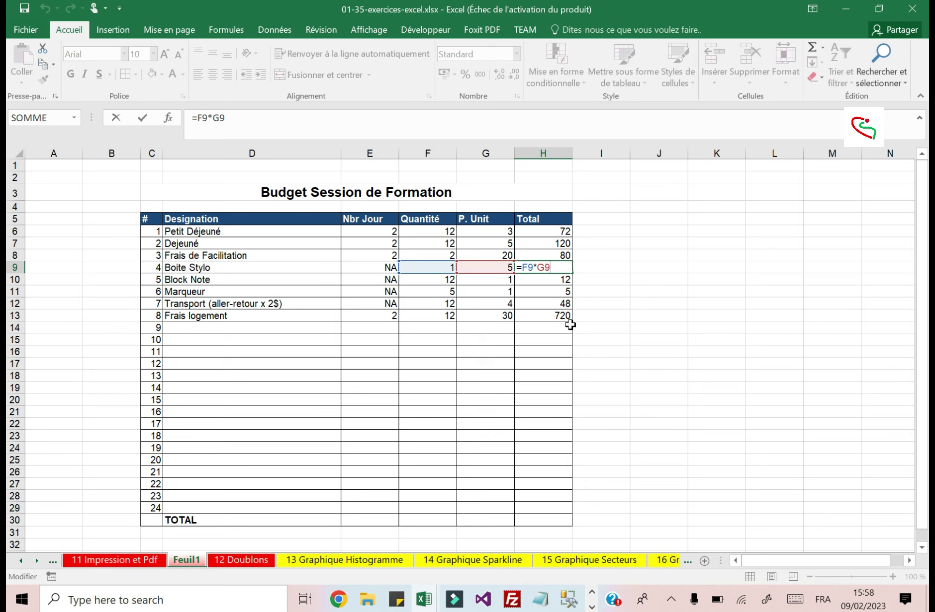
key(Return)
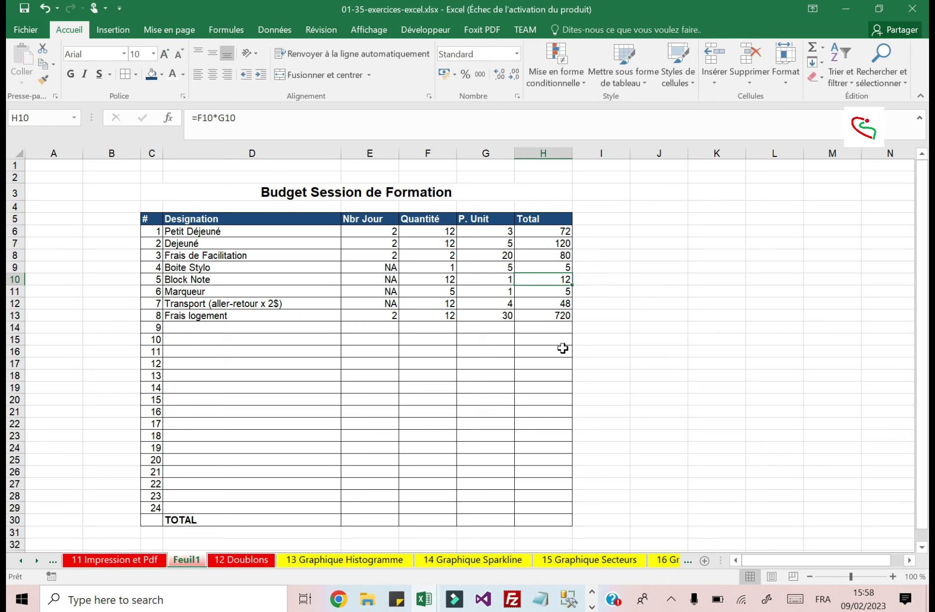
Merge cells D30 to G30 of the TOTAL row into one cell and align its label to the left.
scroll(552, 462, down, 2)
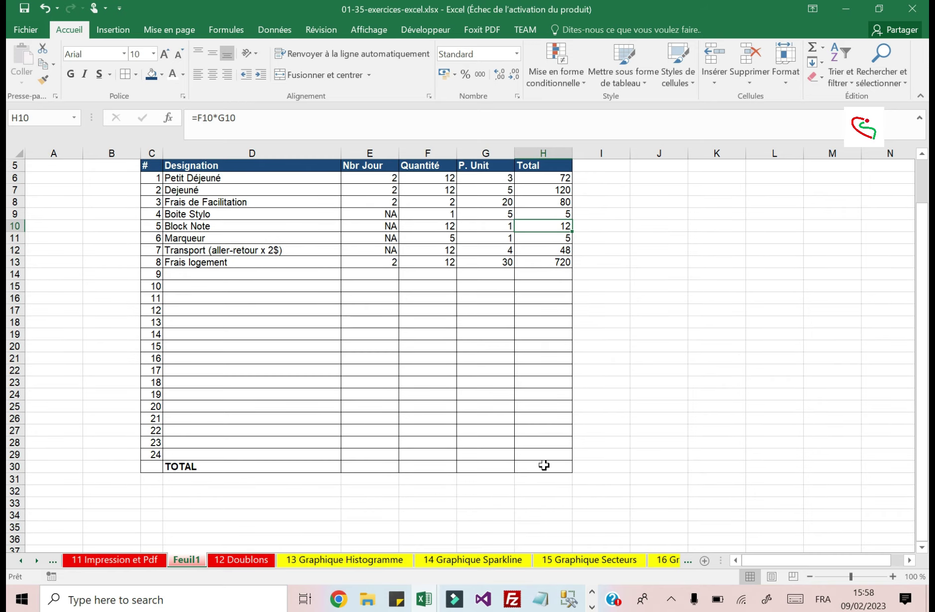
click(544, 467)
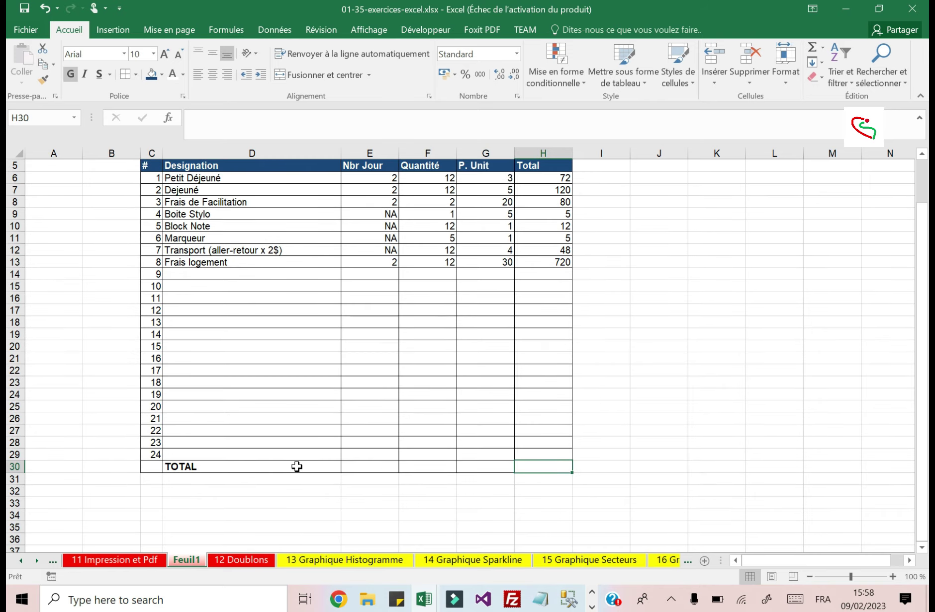
drag(297, 467, 477, 462)
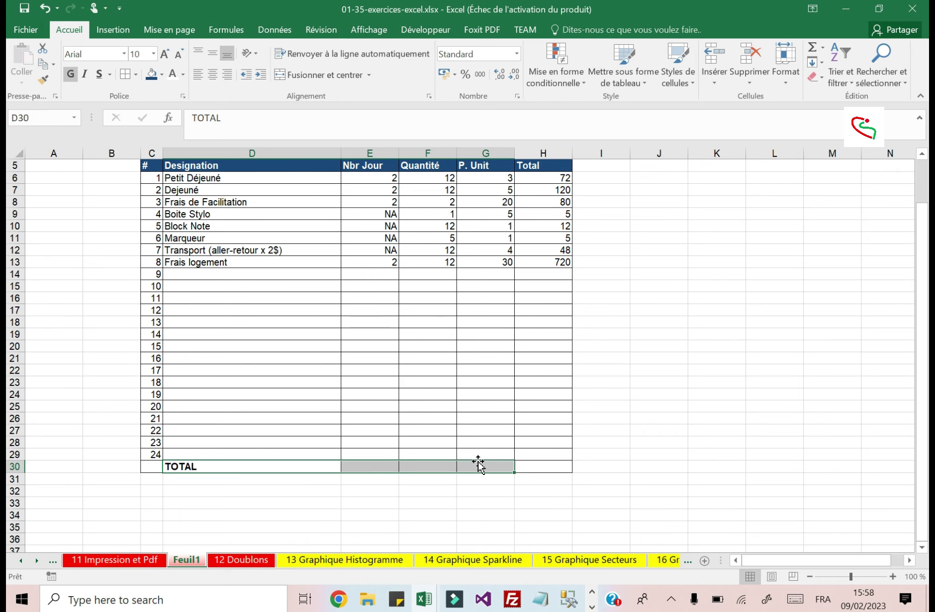
click(317, 74)
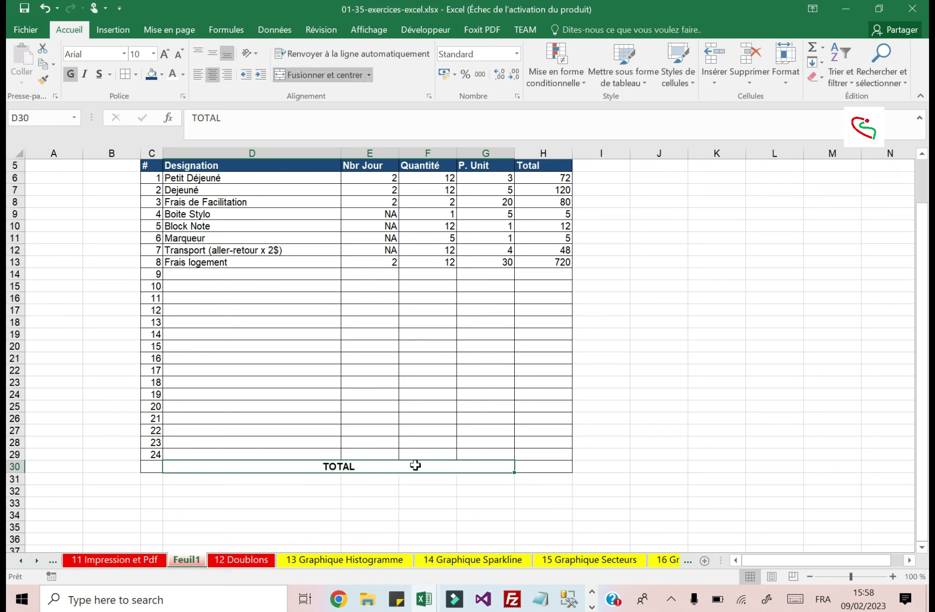
click(369, 503)
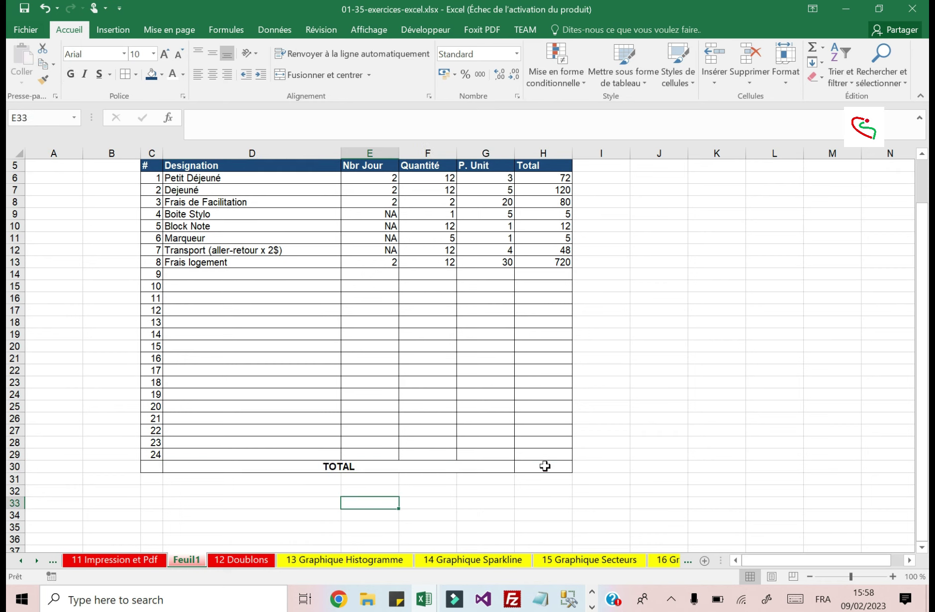
click(547, 466)
click(343, 465)
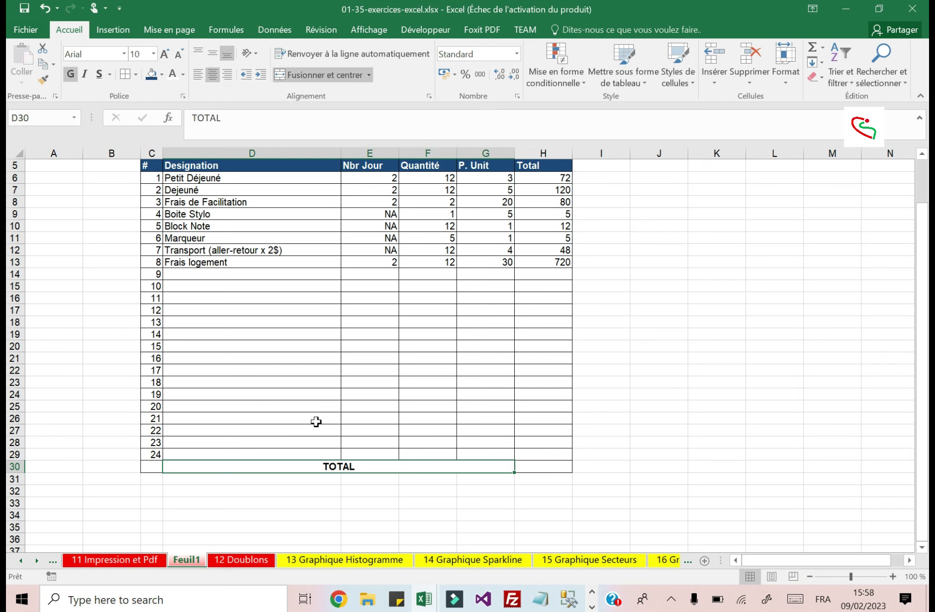
click(198, 74)
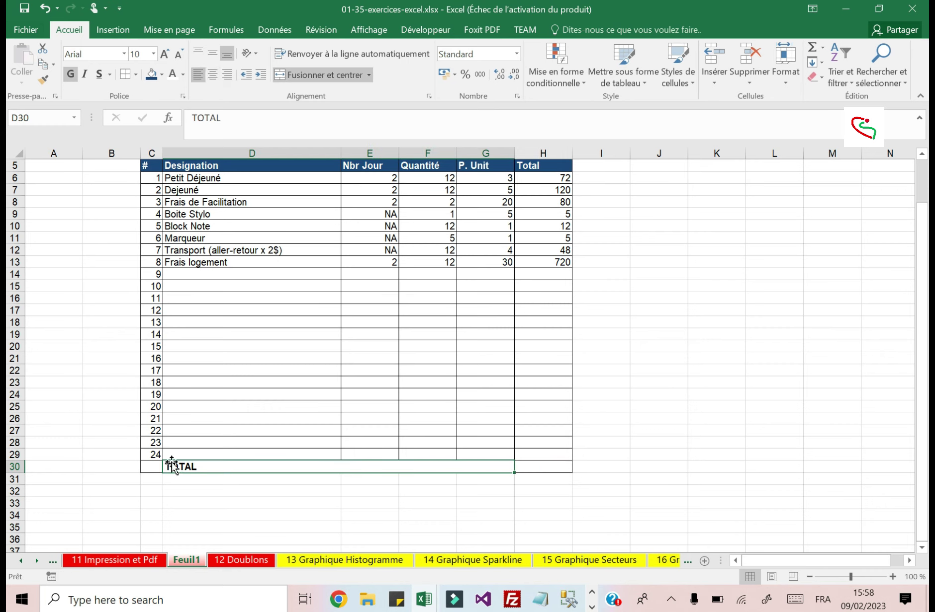
Sum the line totals in H30 of the TOTAL row with the formula =SOMME(H6:H29).
click(539, 469)
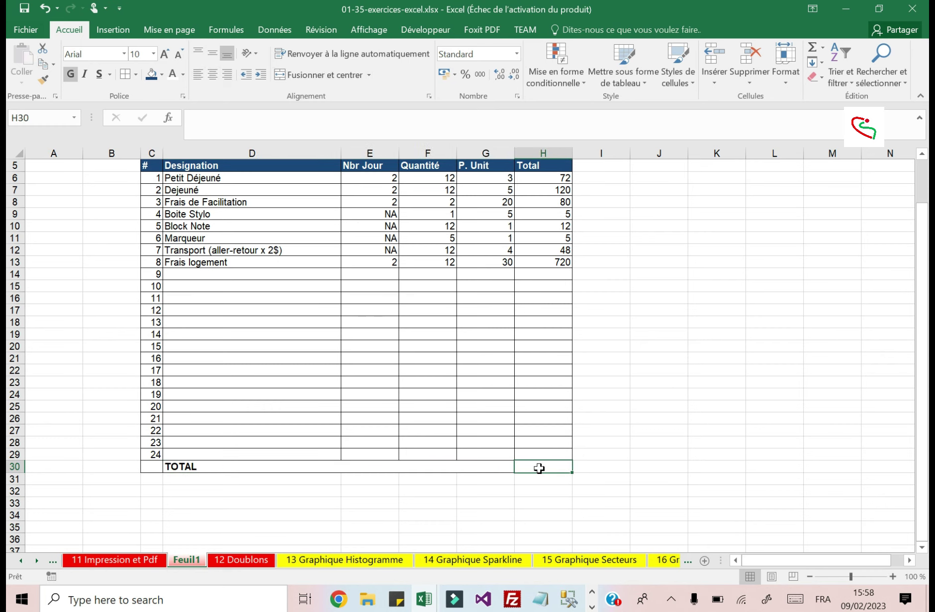
click(813, 47)
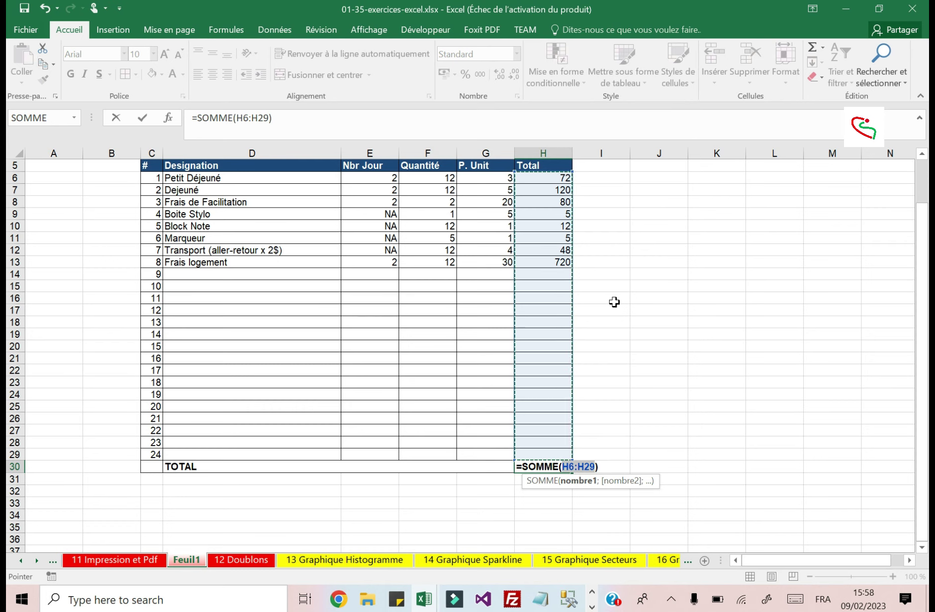
key(Return)
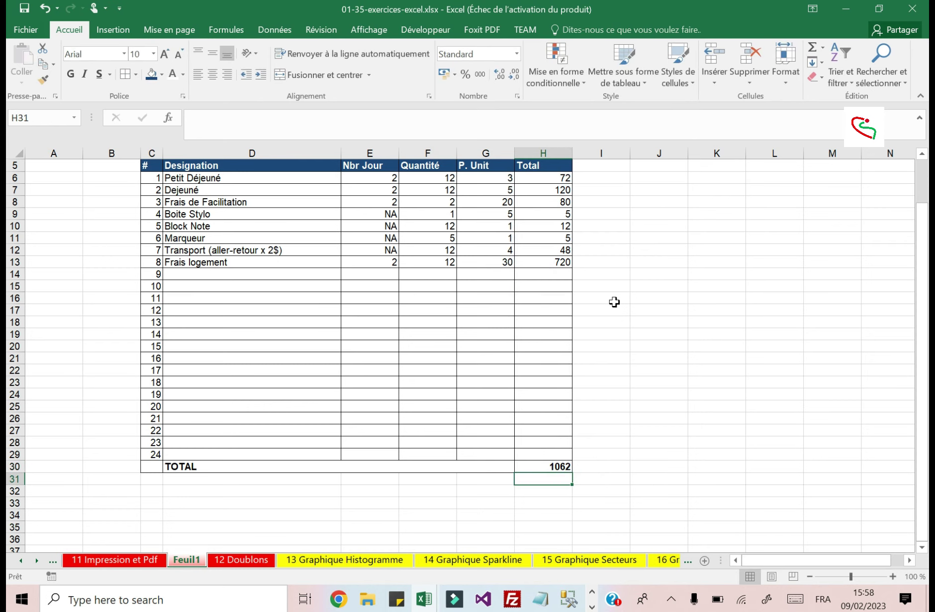
click(556, 468)
scroll(595, 412, up, 1)
scroll(595, 413, up, 1)
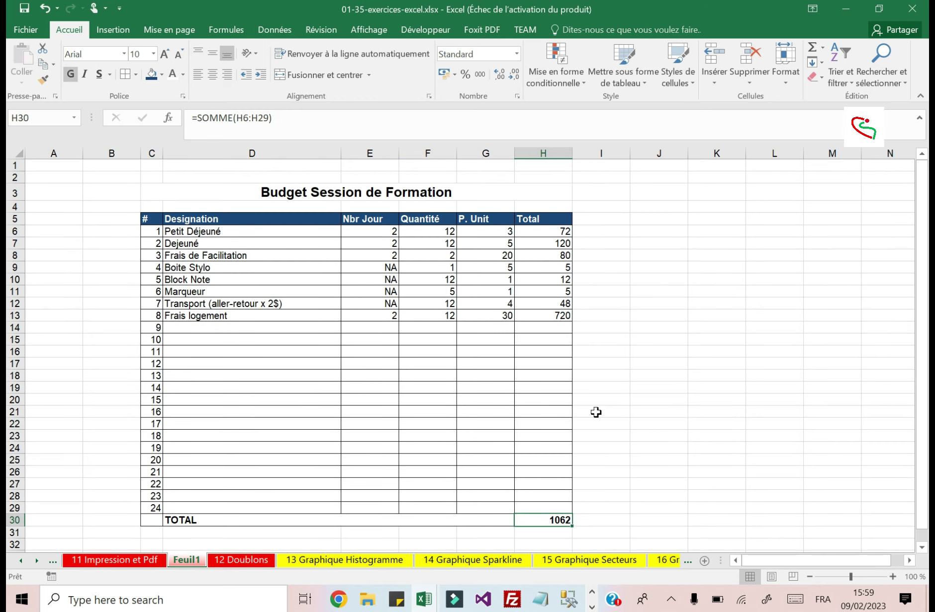